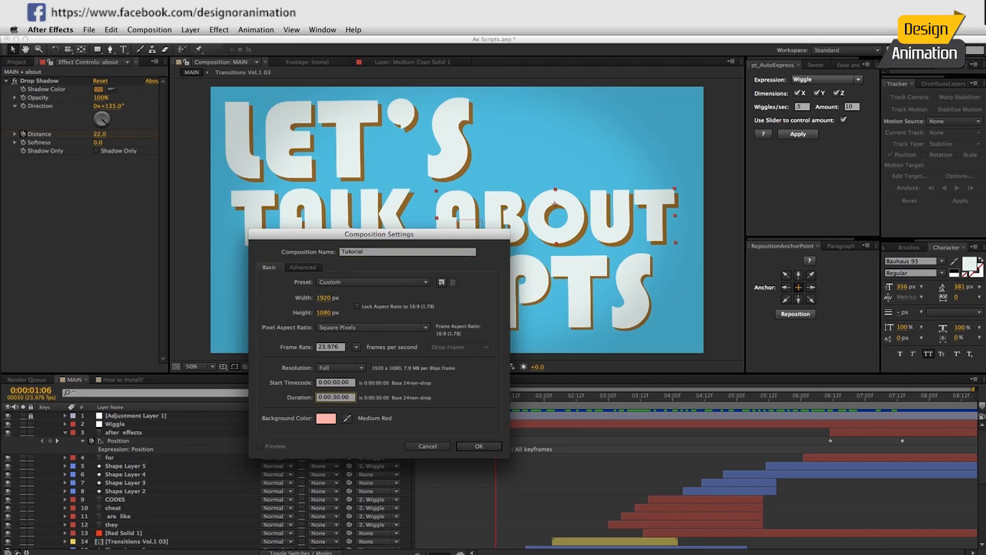
Confirm the Tutorial composition settings, then glance at the effects search and Window panel list.
key("Return")
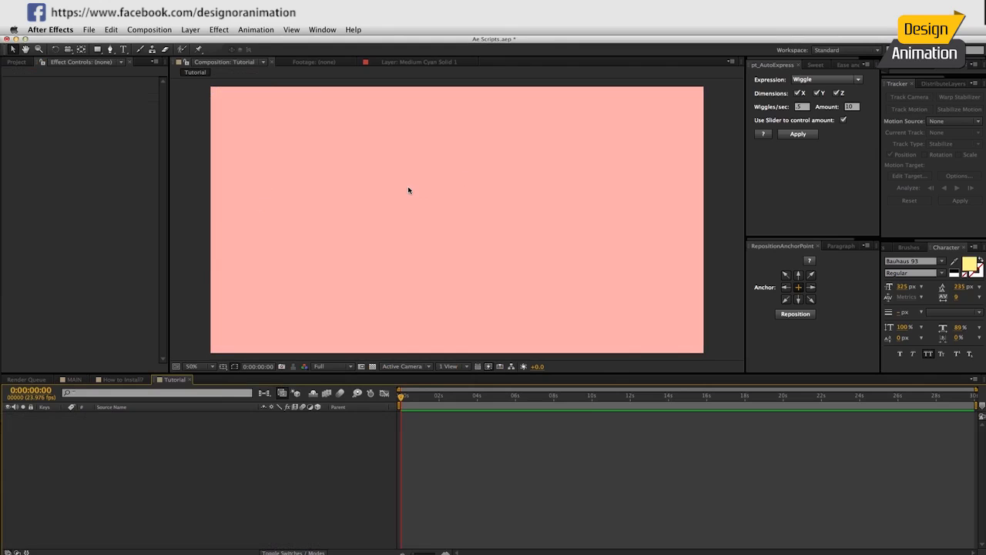
left_click(884, 248)
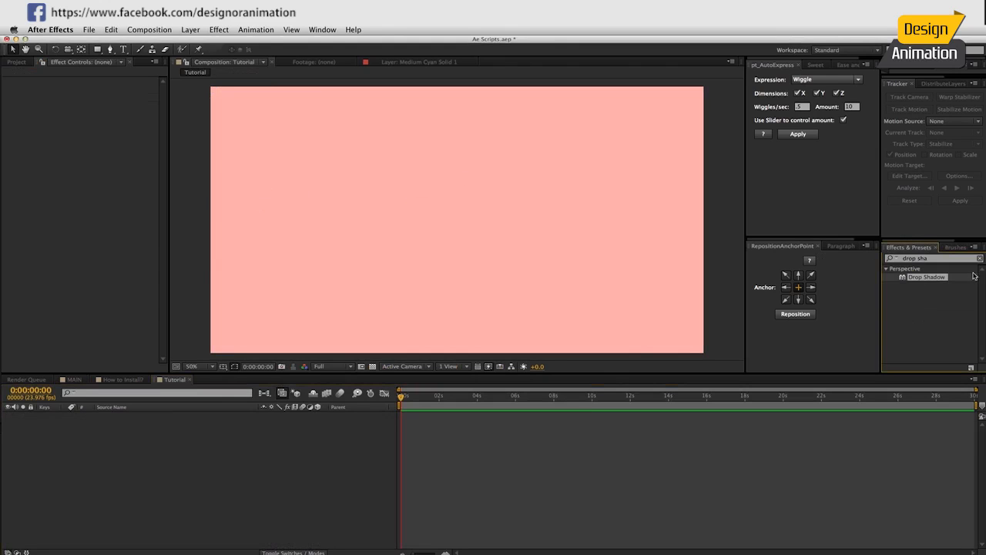
left_click(322, 29)
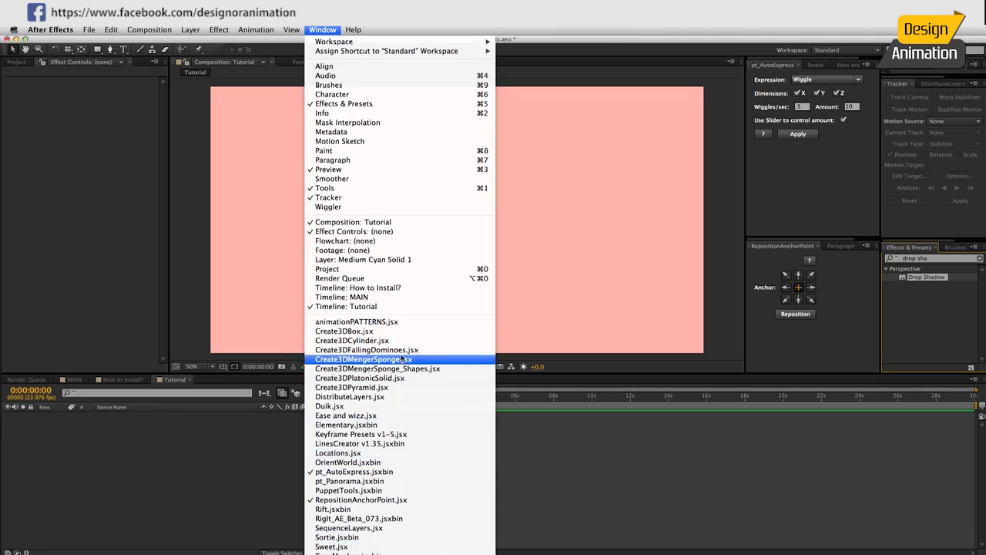
left_click(189, 254)
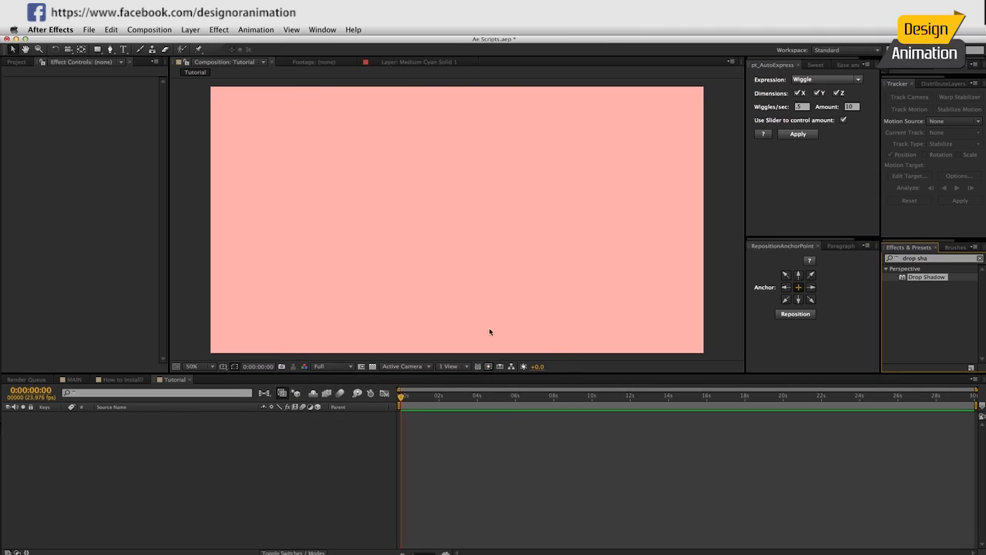
Browse the File > Scripts list and close it without running a script.
left_click(91, 31)
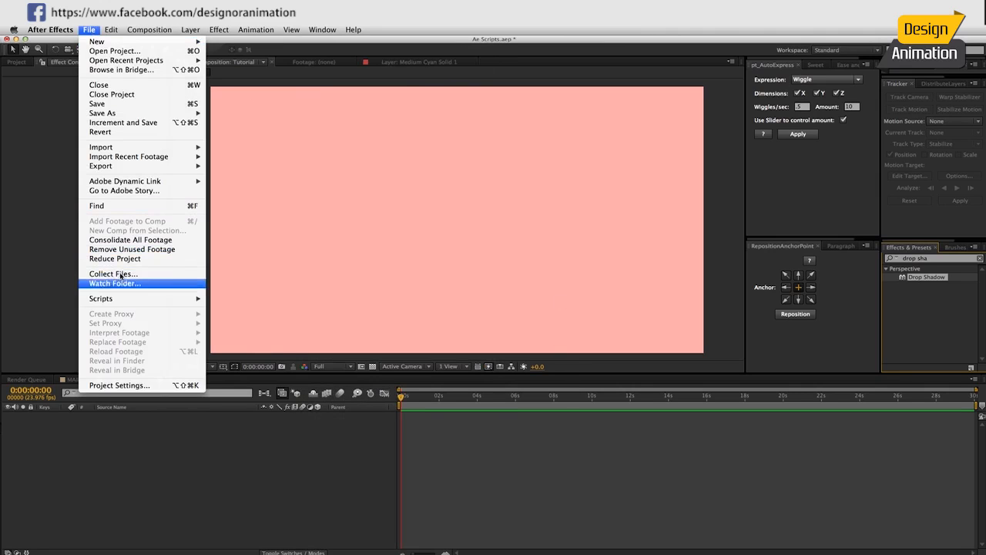
mouse_move(131, 300)
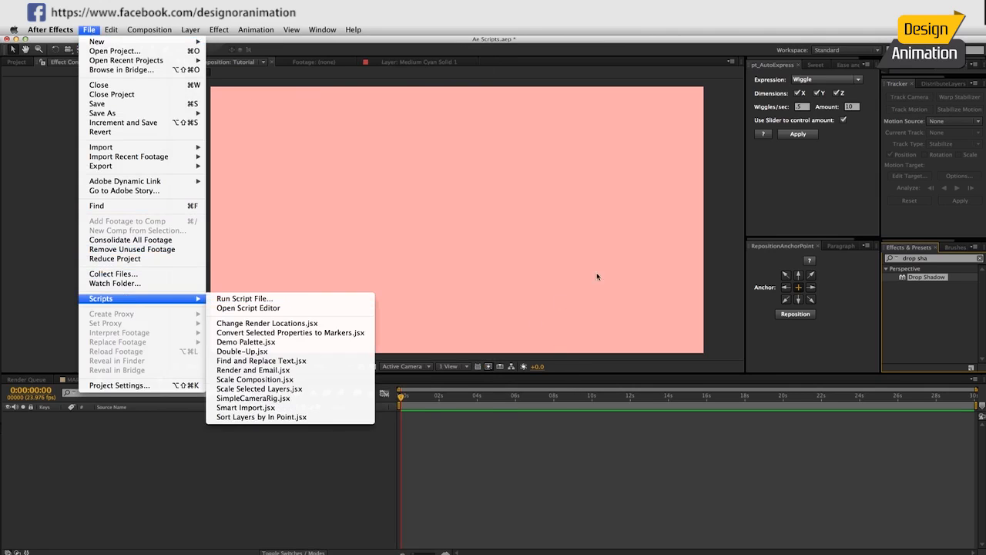
left_click(721, 217)
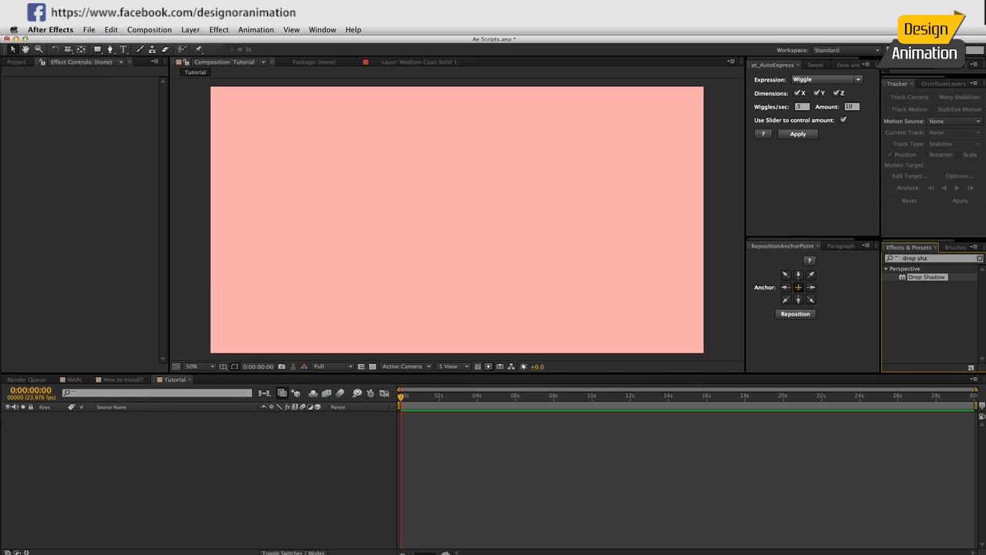
Look through the paragraph, anchor, Ease and Wizz, Sweet and pt_AutoExpress panels, then focus the viewer.
left_click(839, 246)
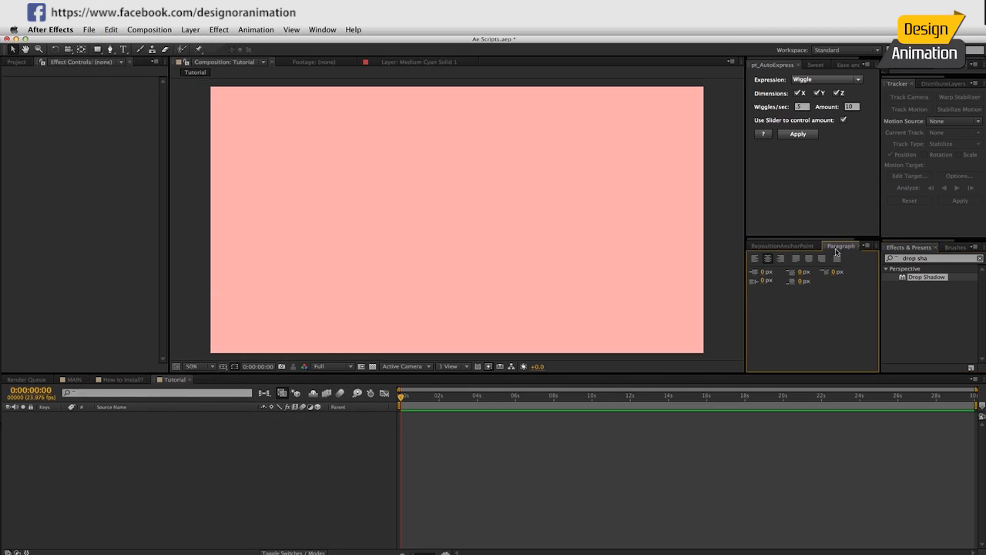
left_click(799, 246)
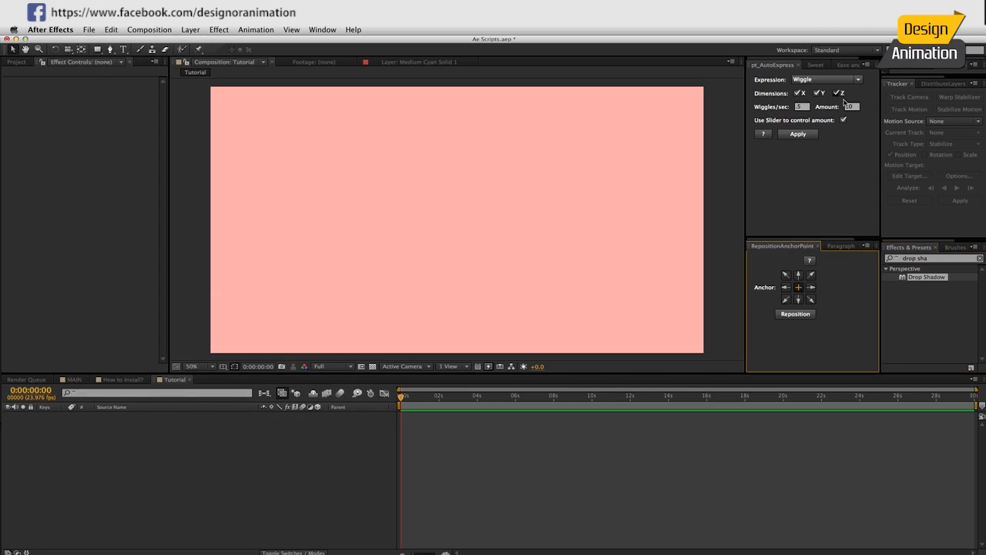
left_click(848, 64)
left_click(798, 65)
left_click(763, 65)
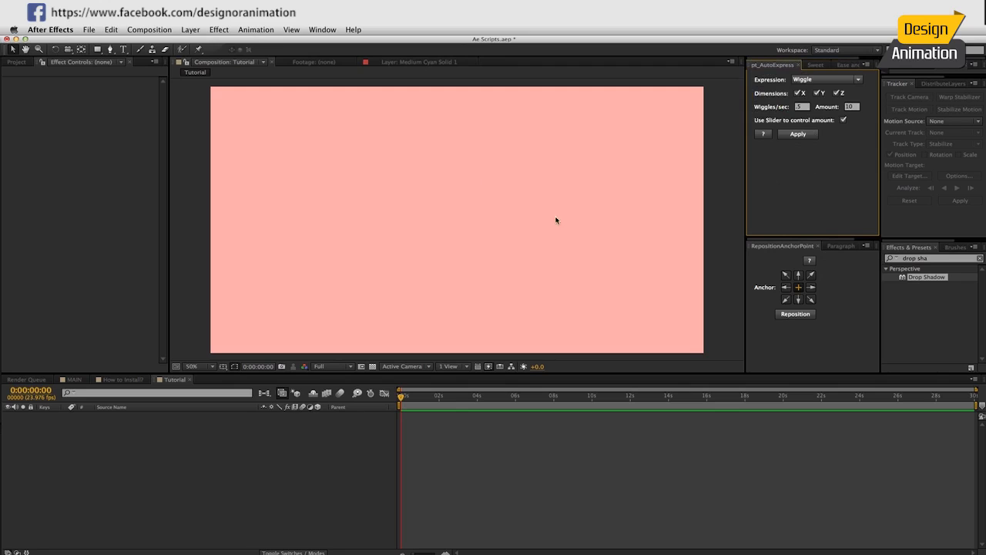
left_click(414, 206)
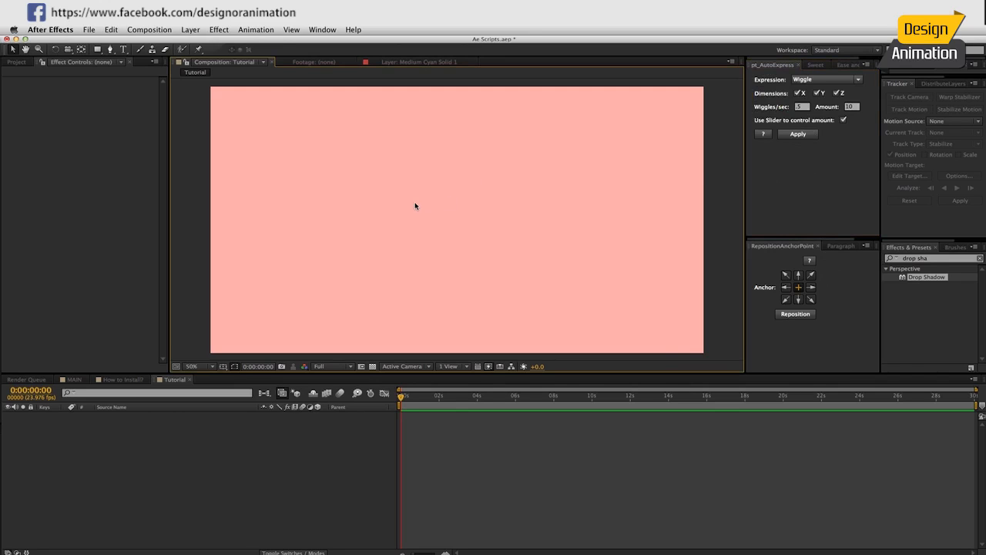
Create a full-frame solid and apply the Generate > Ramp effect to it.
key("super+y")
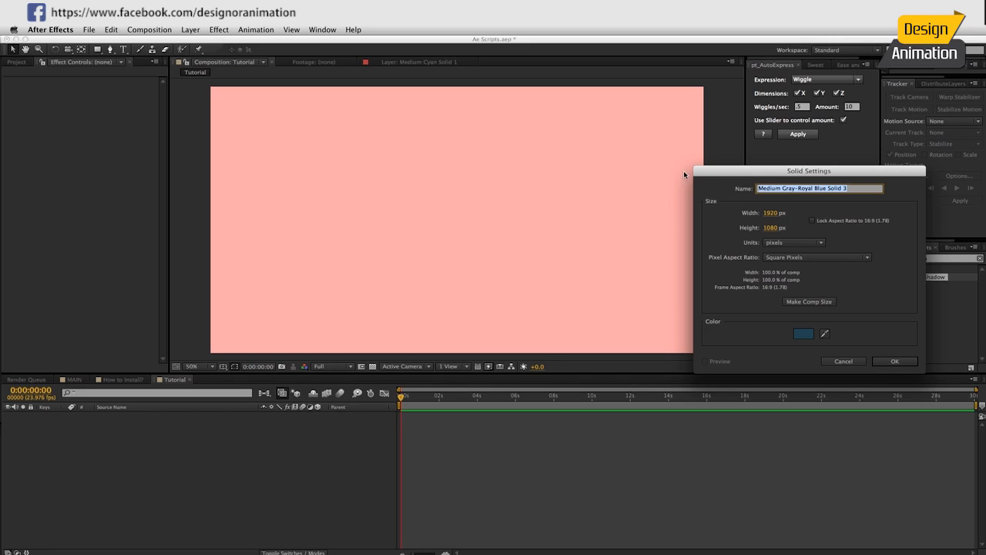
key("Return")
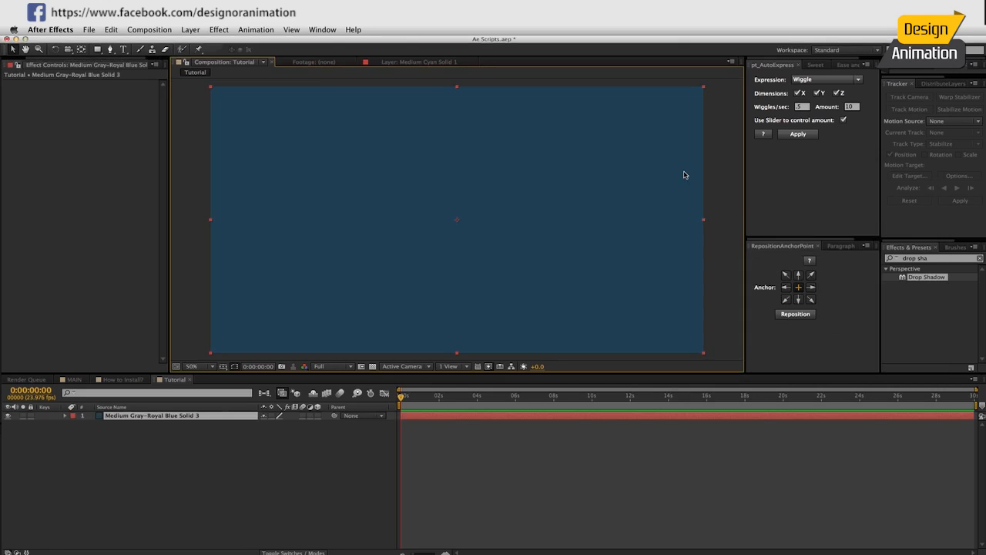
left_click(218, 30)
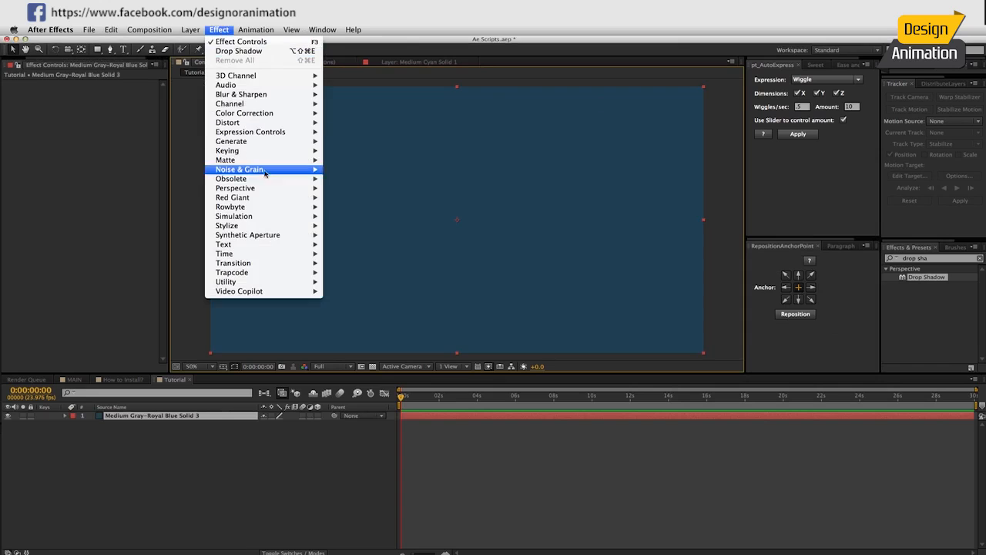
mouse_move(259, 141)
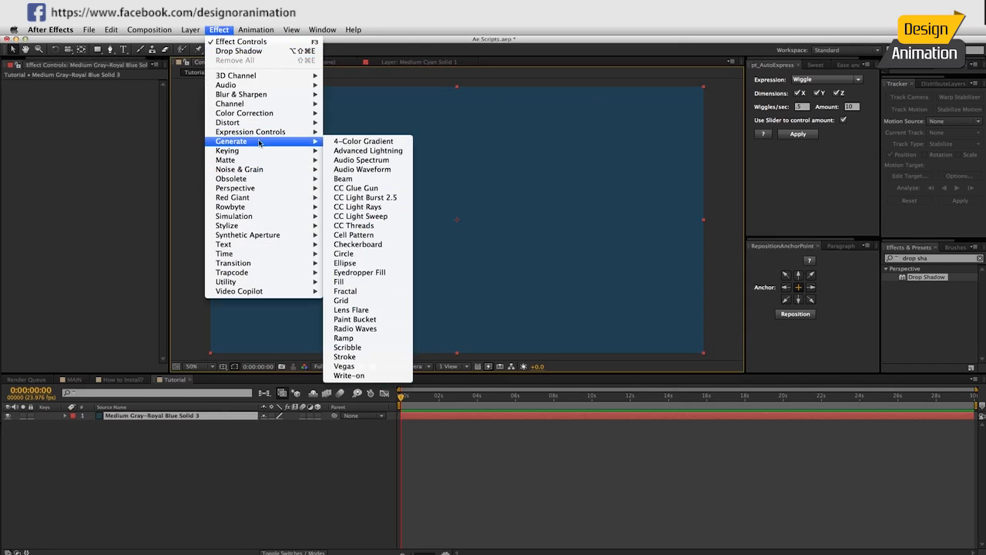
left_click(352, 338)
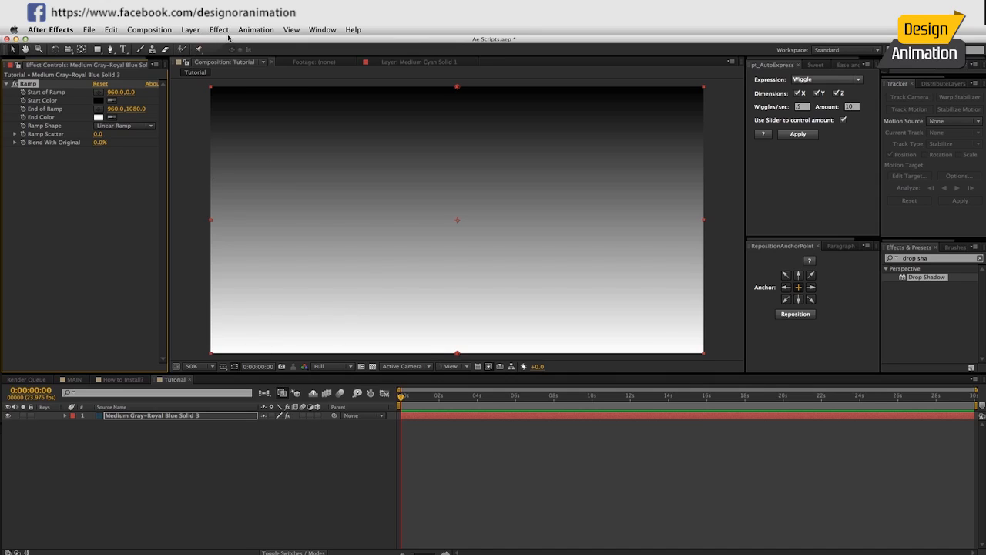
Set the ramp's start colour to light blue and its end colour to dark blue.
left_click(97, 101)
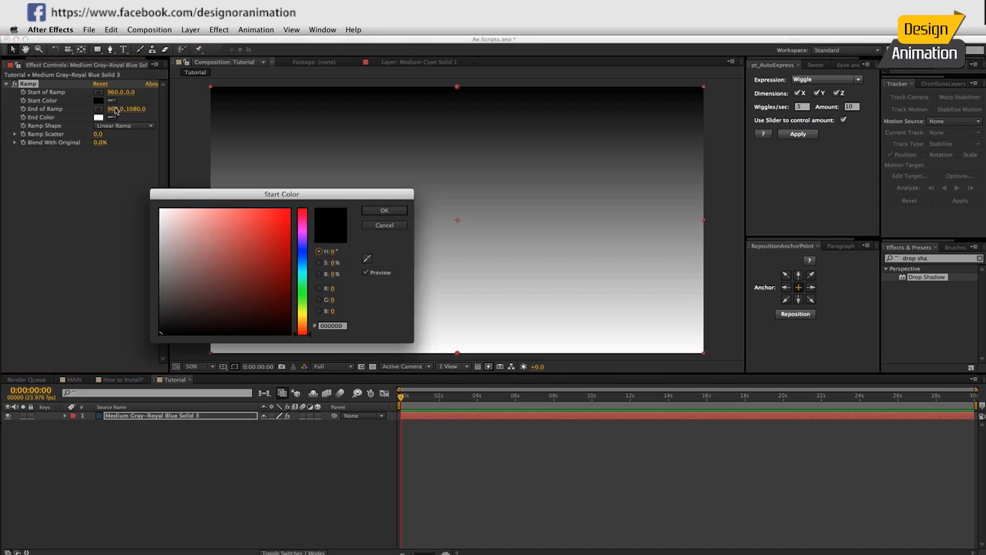
left_click_drag(302, 285, 302, 264)
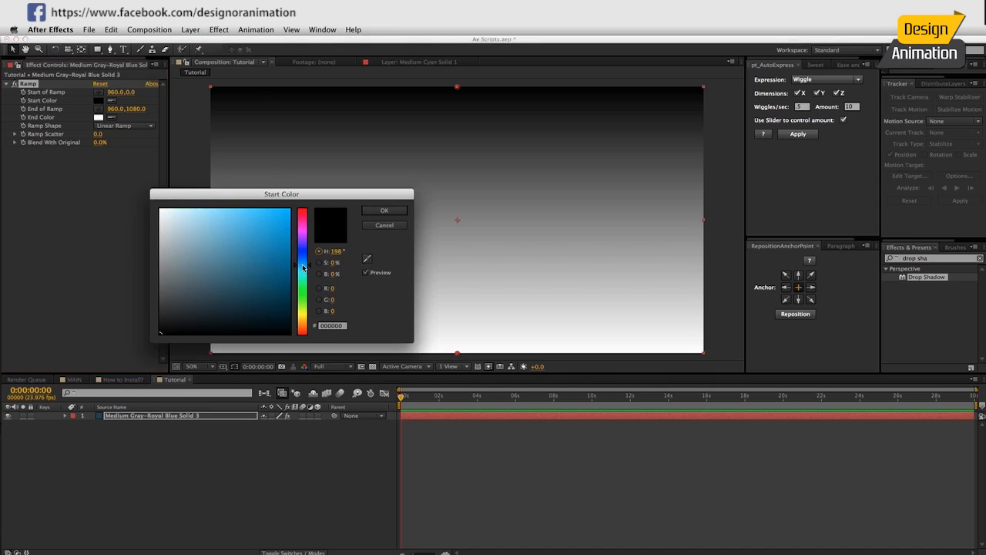
left_click_drag(218, 229, 183, 208)
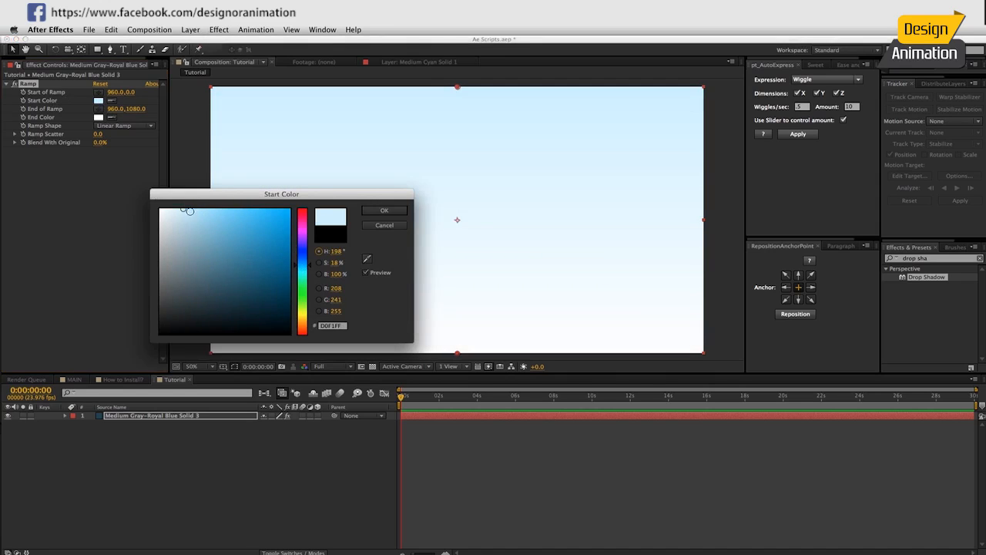
left_click(384, 211)
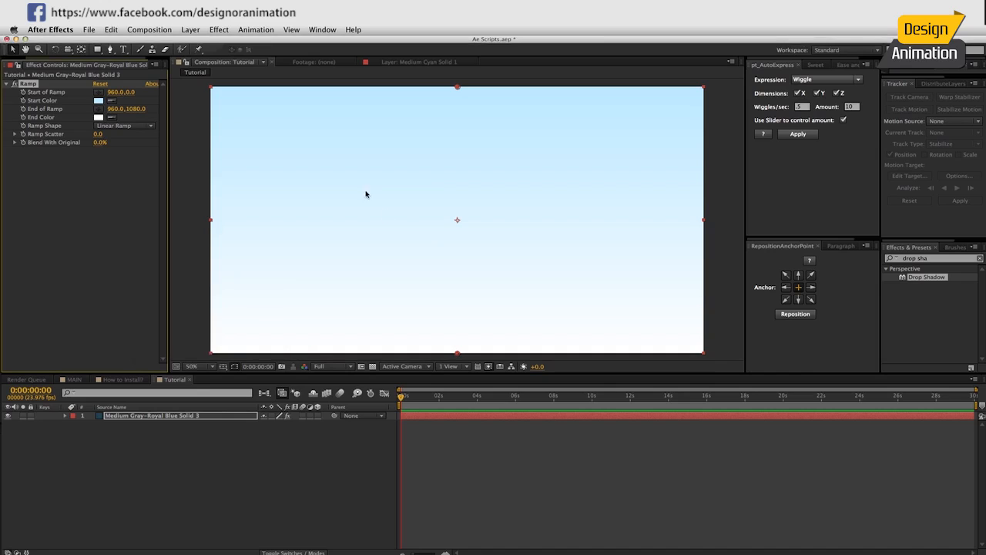
left_click(98, 117)
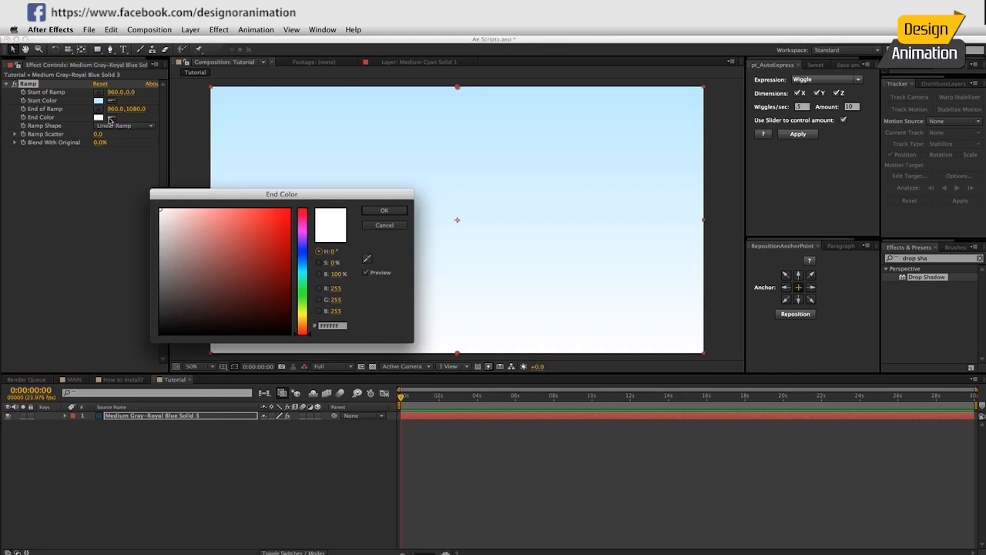
left_click(367, 256)
left_click(98, 102)
left_click_drag(194, 226, 280, 295)
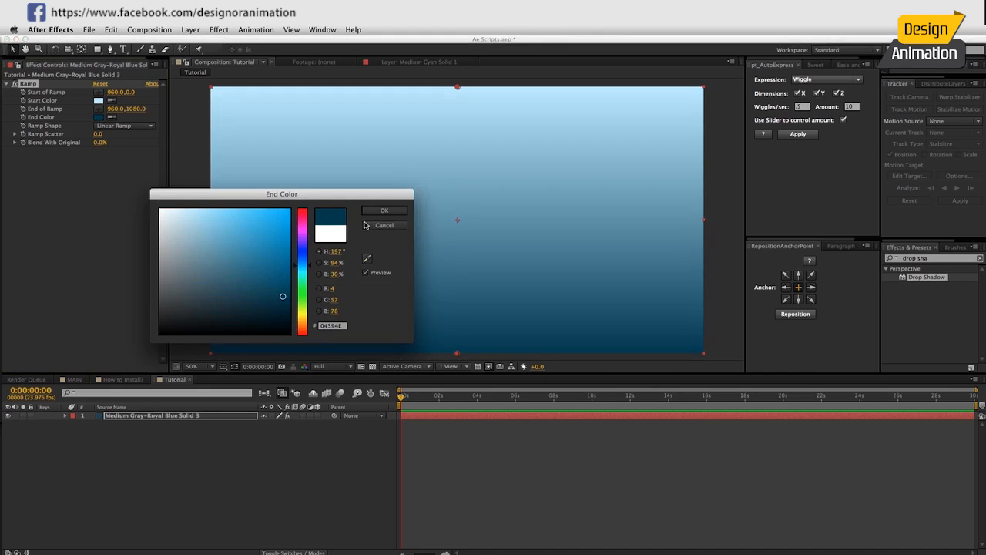
left_click(378, 211)
Put the ramp start at the comp centre, the end bottom-left, and make it Radial Ramp.
left_click_drag(455, 90, 455, 223)
left_click_drag(457, 354, 207, 359)
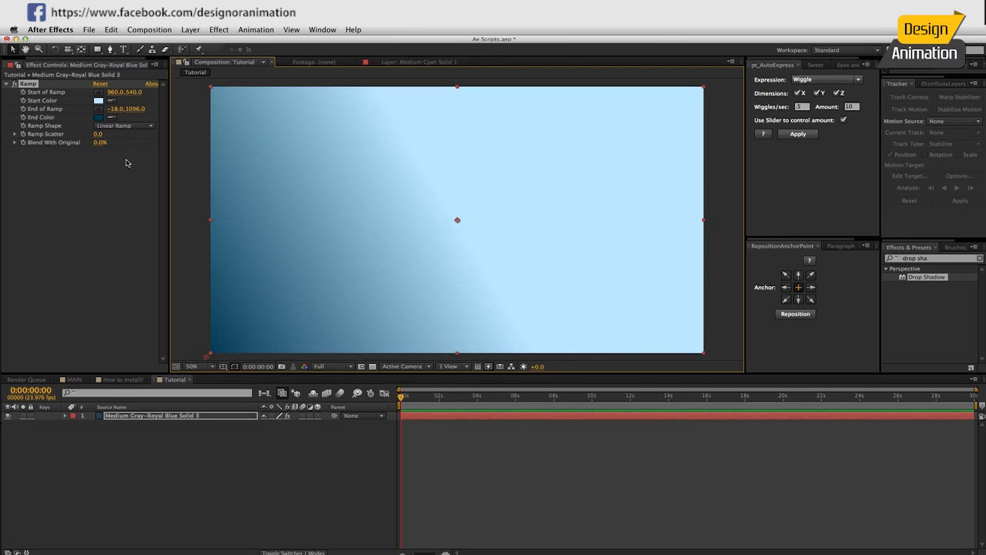
left_click(130, 126)
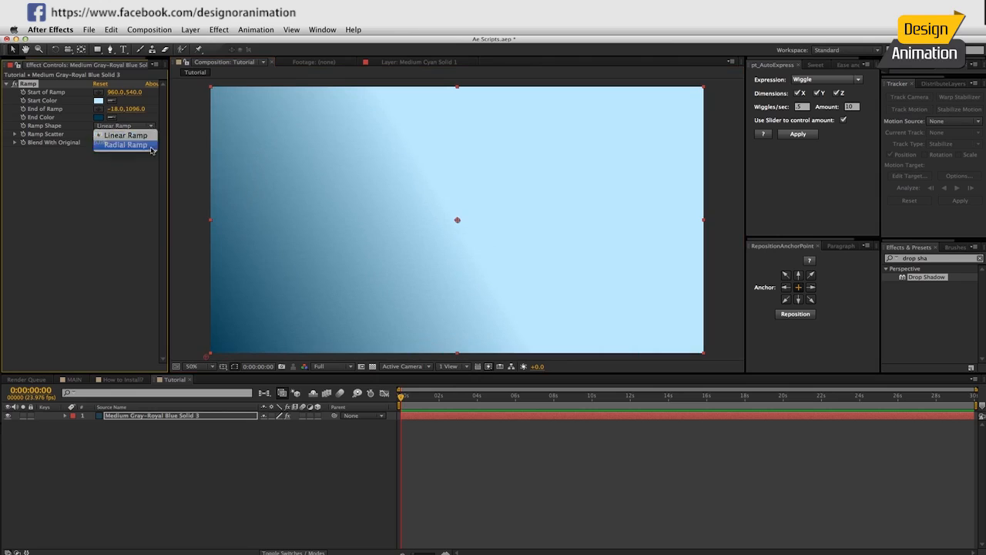
left_click(130, 144)
scroll(376, 291, "down", 1)
left_click_drag(331, 288, 306, 303)
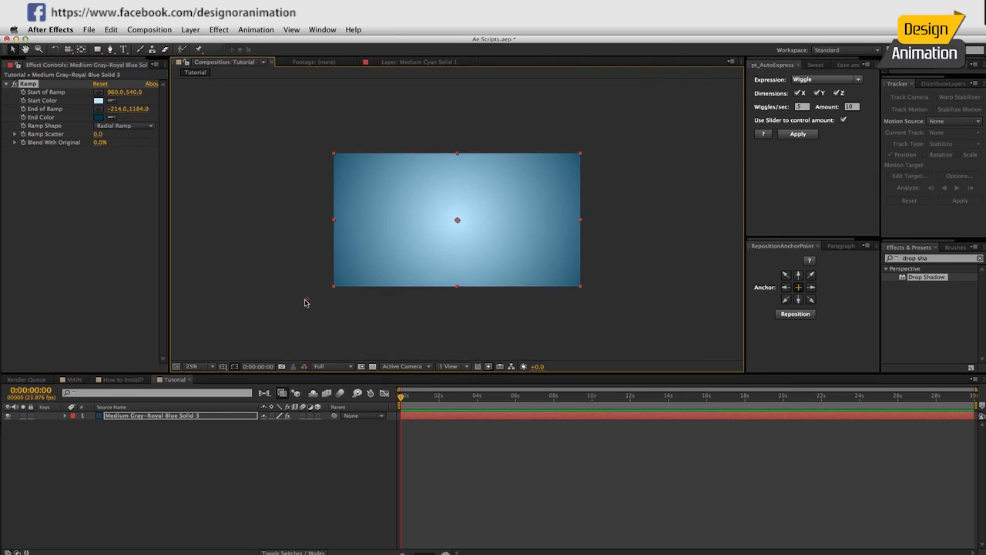
left_click(326, 452)
scroll(466, 218, "up", 2)
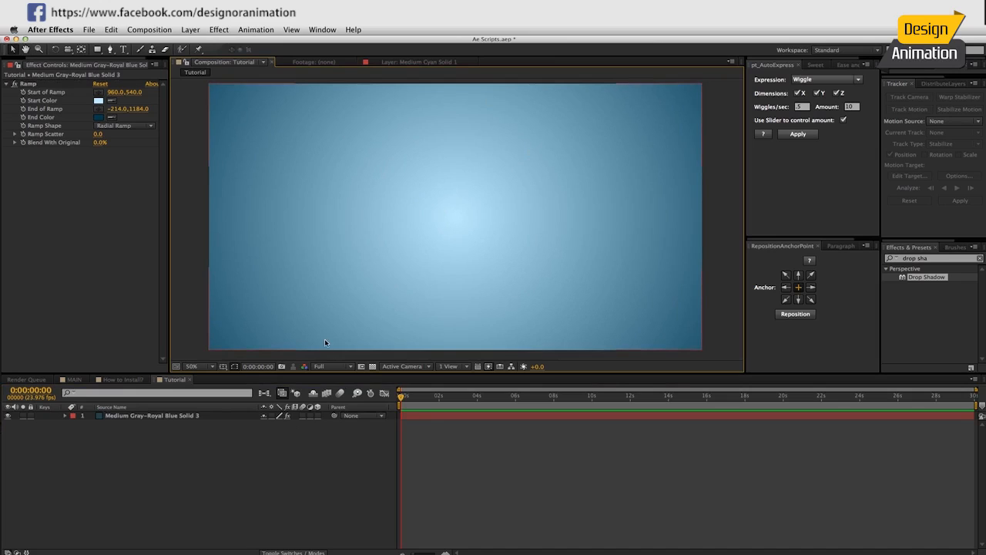
Add a LETS text layer near the top left and shift it down and right.
key("super+t")
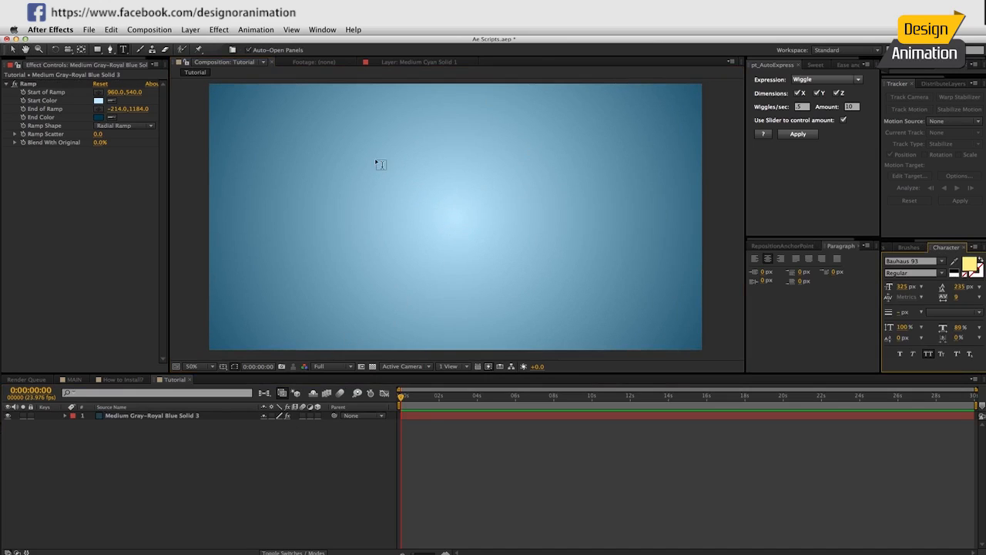
left_click(261, 138)
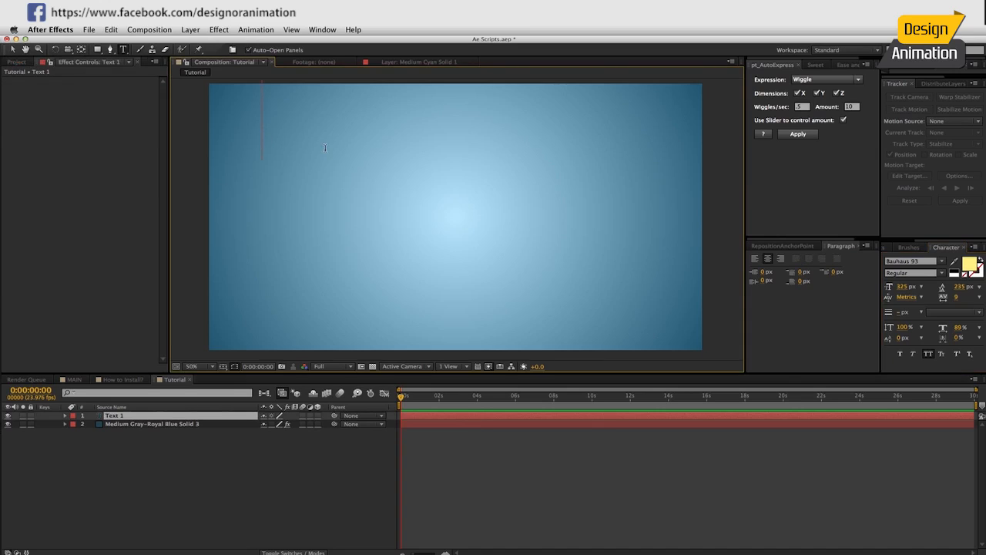
type("LETS")
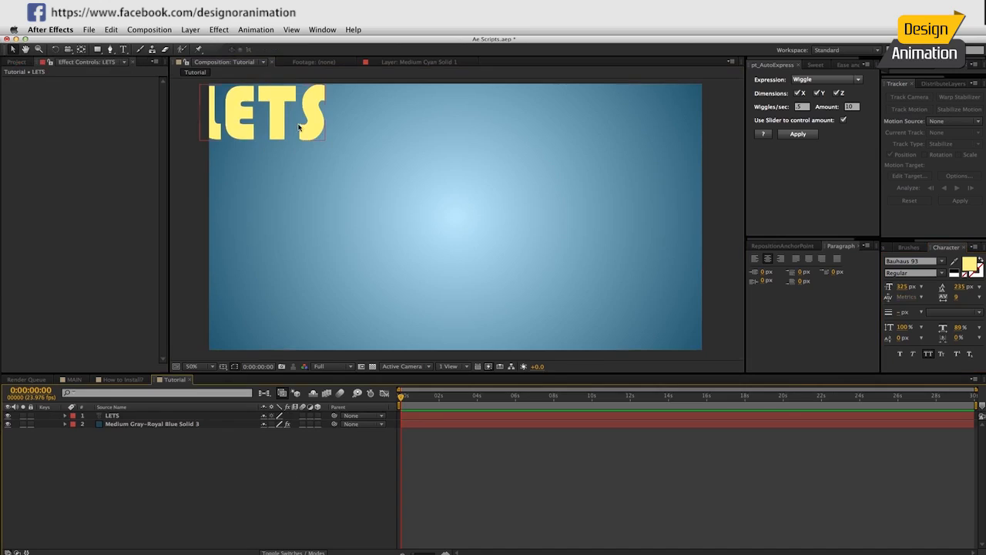
left_click_drag(289, 118, 328, 133)
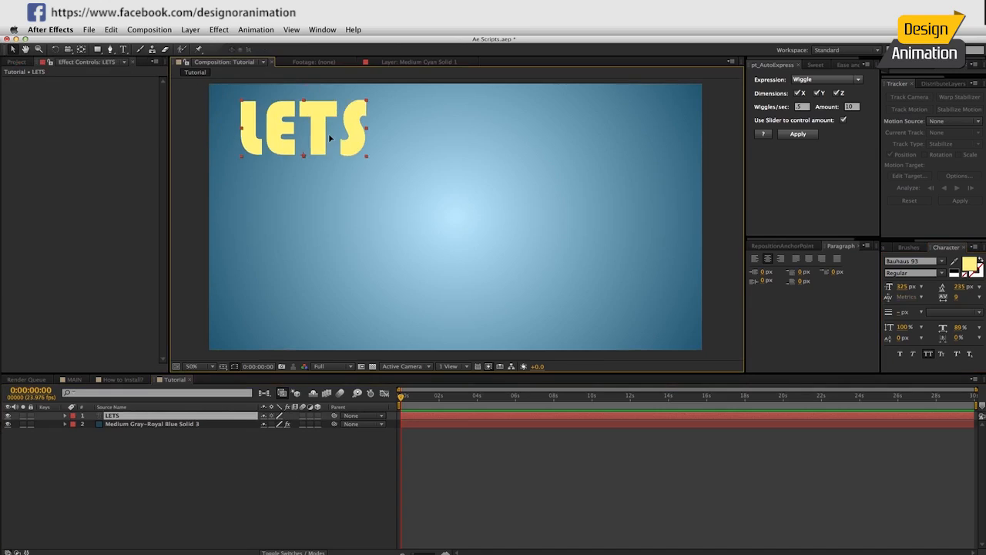
Enlarge the text to 414 px, insert an apostrophe to read LET'S, and nudge it.
double_click(343, 133)
left_click_drag(904, 291, 953, 292)
left_click(346, 116)
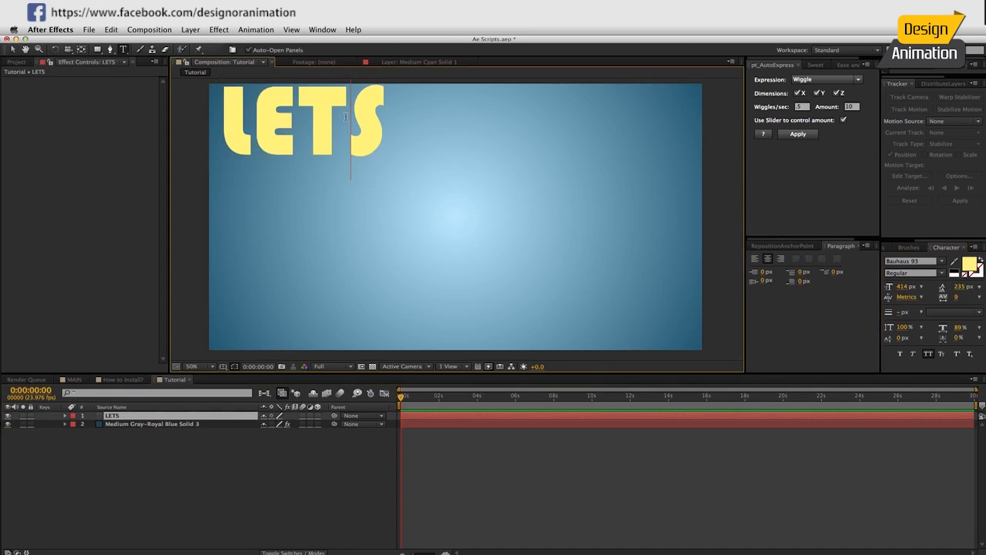
type("'")
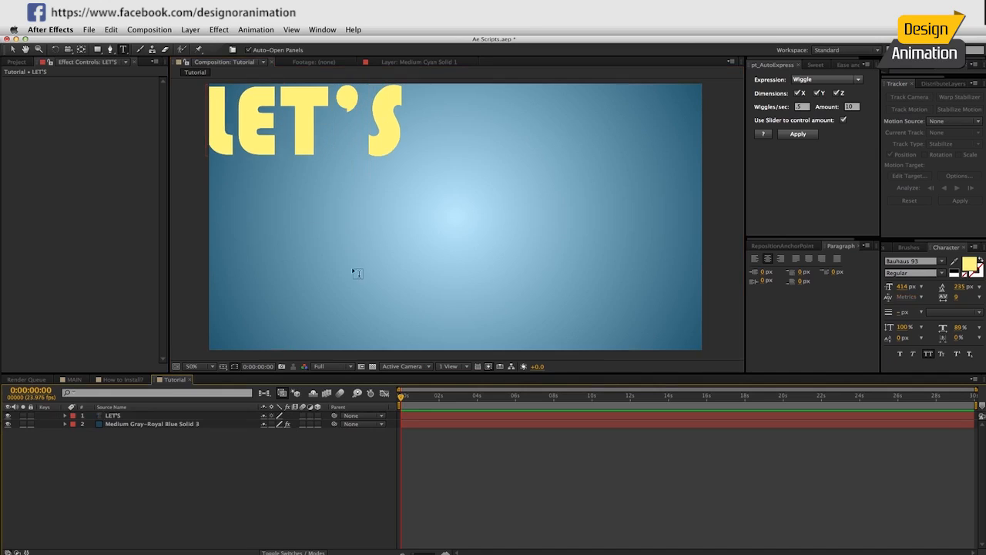
left_click_drag(323, 116, 338, 125)
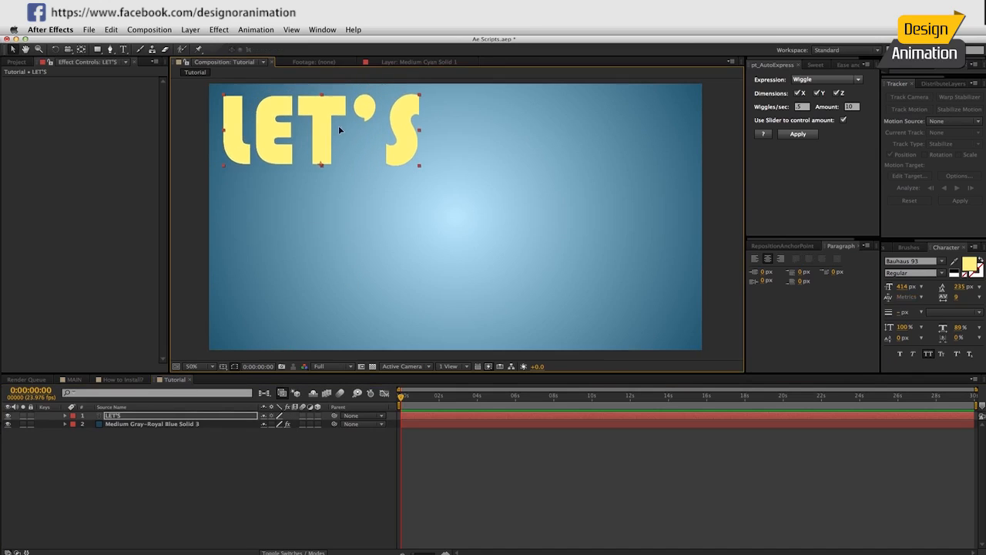
Make the LET'S text white (FFFFFF), then peek at MAIN and return to Tutorial.
double_click(404, 139)
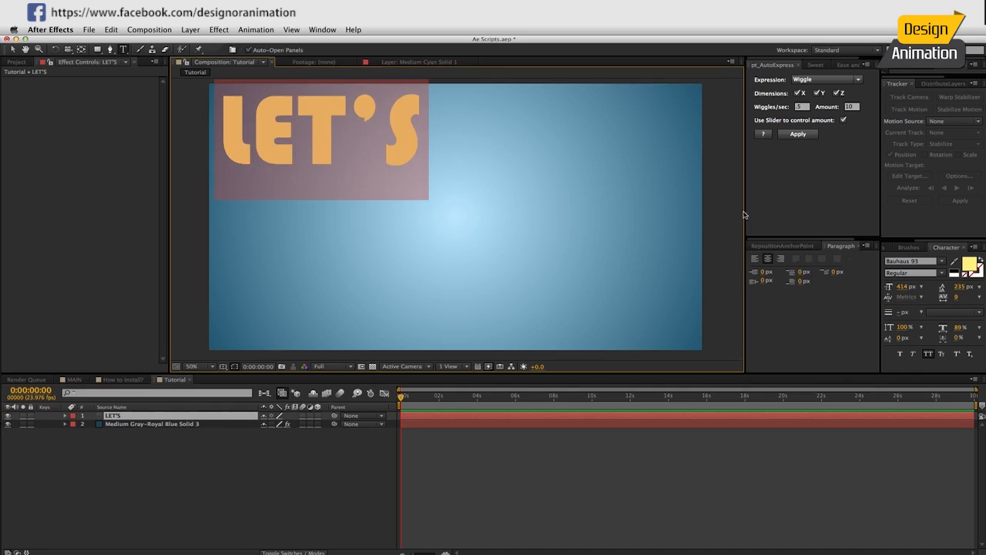
left_click(968, 263)
mouse_move(203, 229)
left_mouse_down()
mouse_move(117, 201)
mouse_move(114, 215)
left_mouse_up()
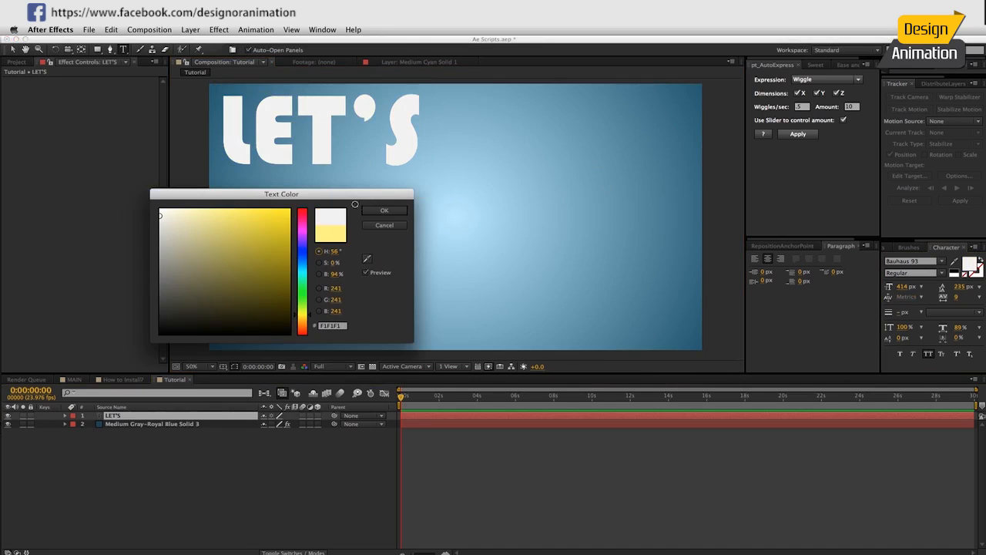
left_click(375, 211)
left_click(313, 224)
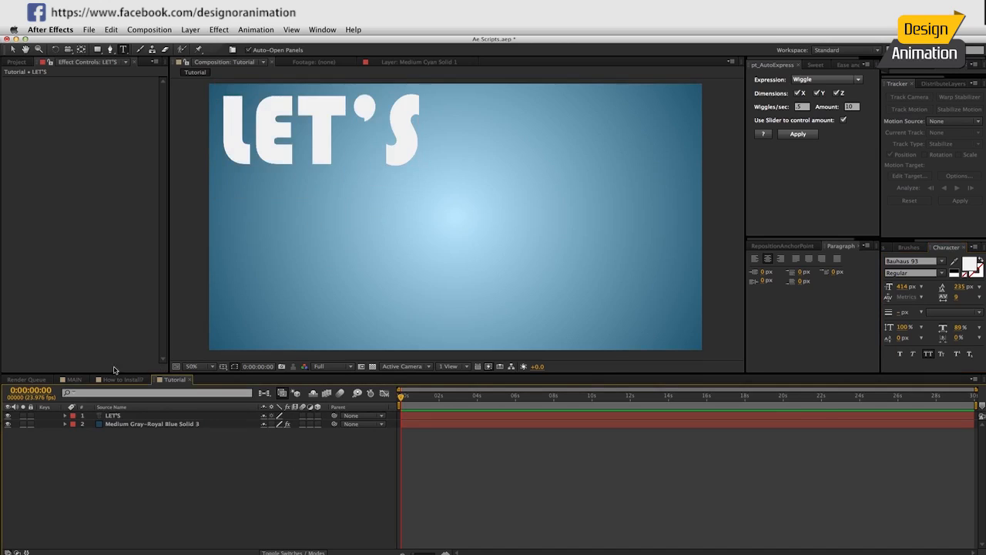
left_click(74, 379)
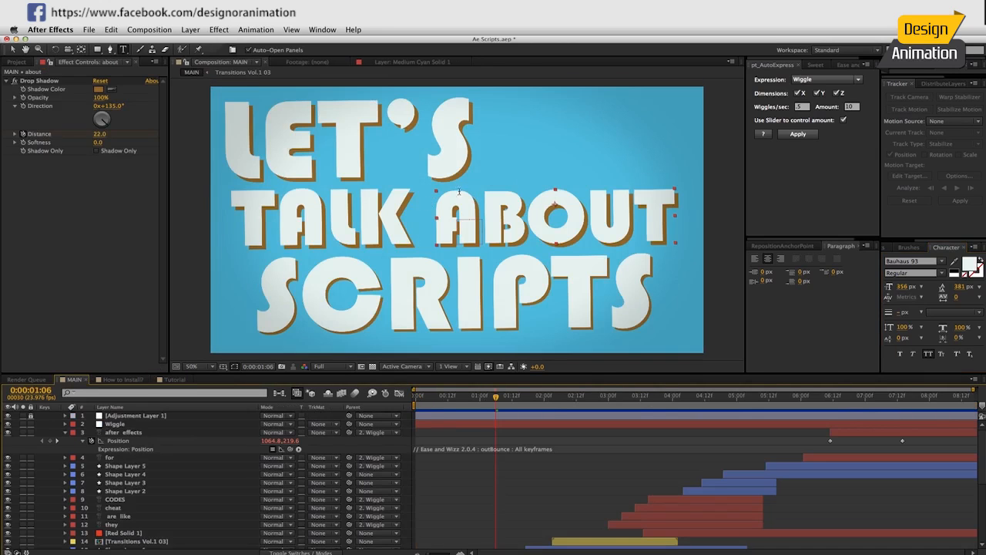
left_click(179, 380)
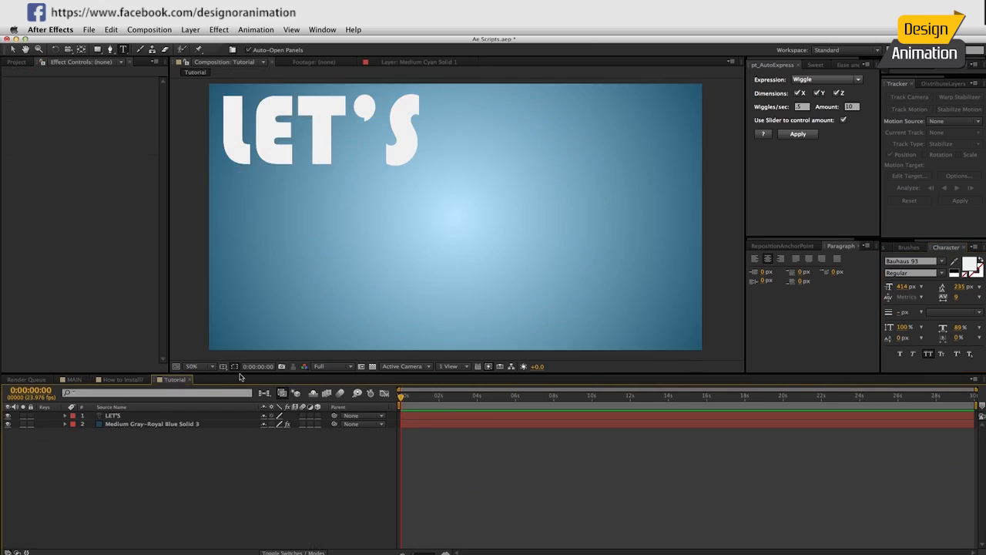
Search Effects & Presets for 'drop shadow' and apply Drop Shadow to the LET'S layer.
left_click(894, 248)
left_click(935, 260)
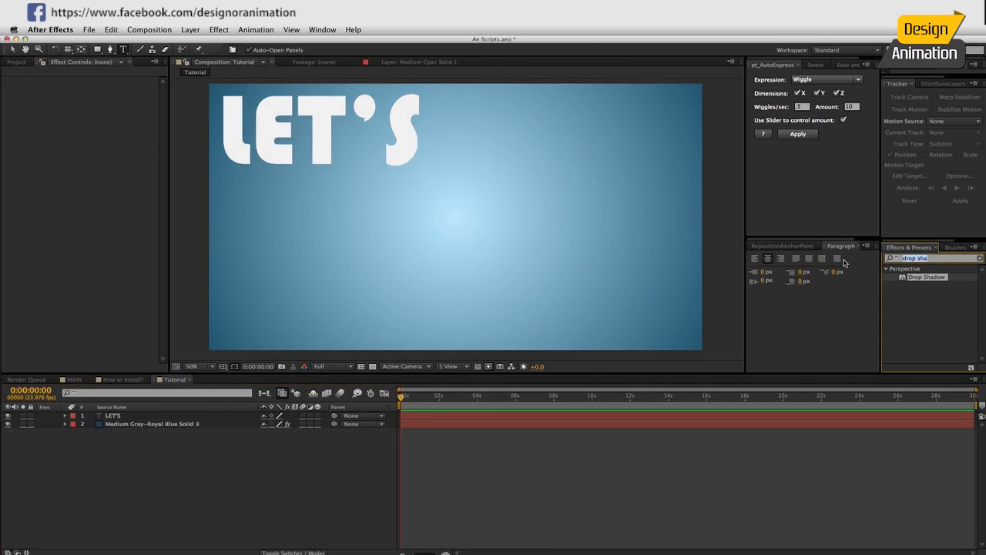
left_click(930, 292)
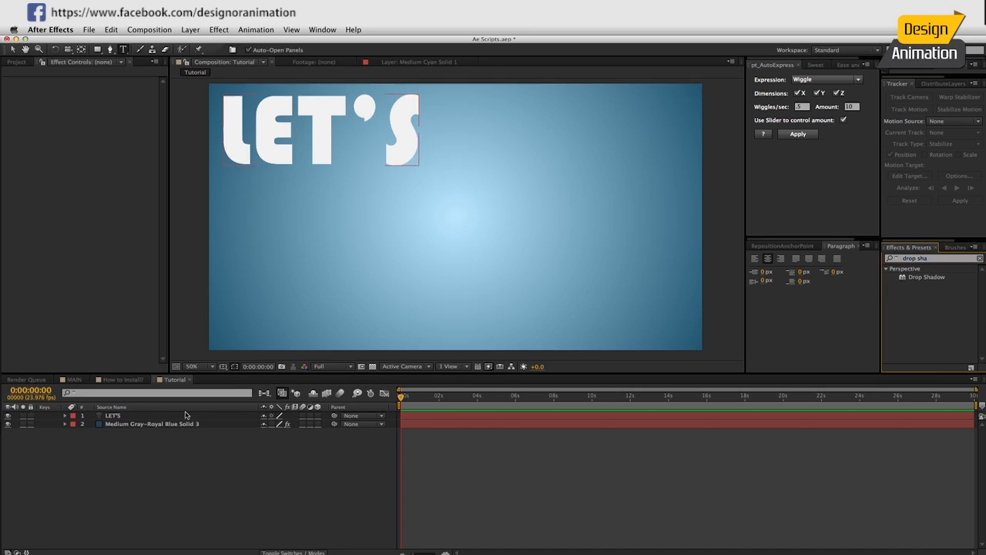
left_click(101, 417)
double_click(906, 277)
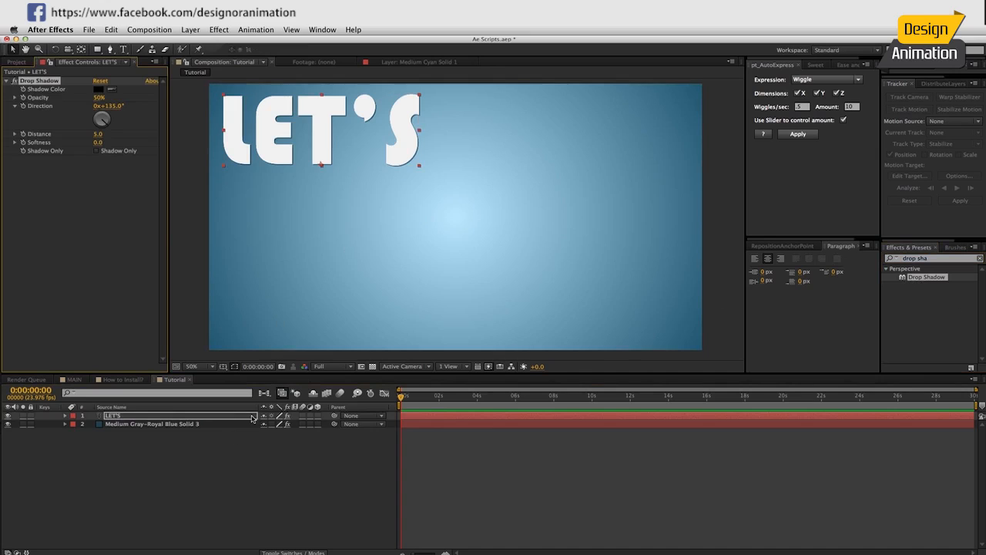
left_click(755, 247)
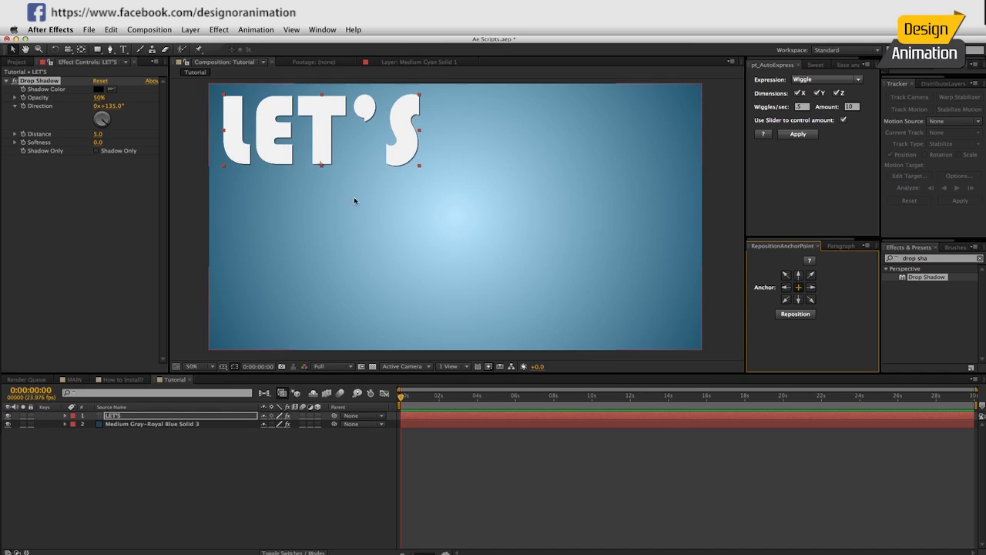
Lock the gradient solid and drag the LET'S anchor point with the Pan Behind tool.
left_click(331, 234)
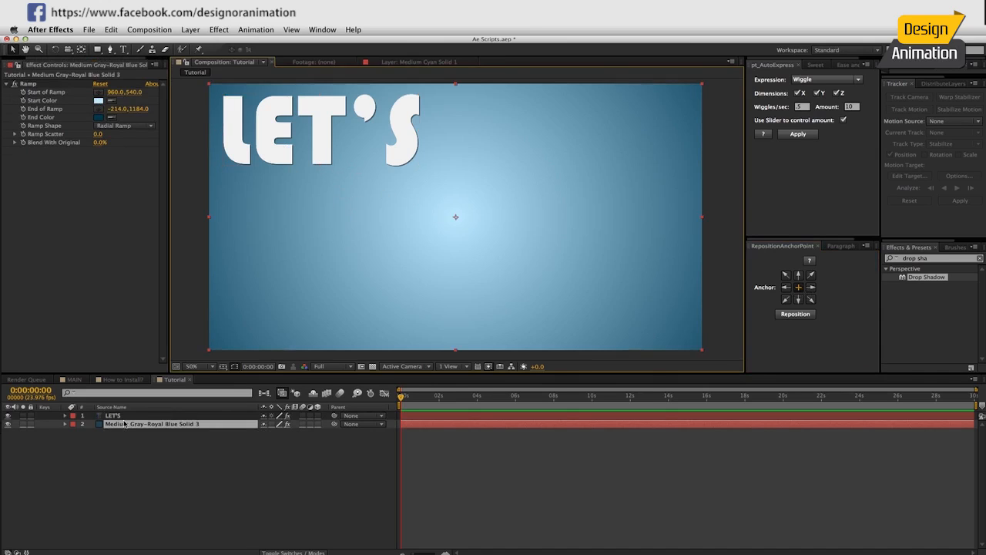
left_click(31, 424)
left_click(114, 415)
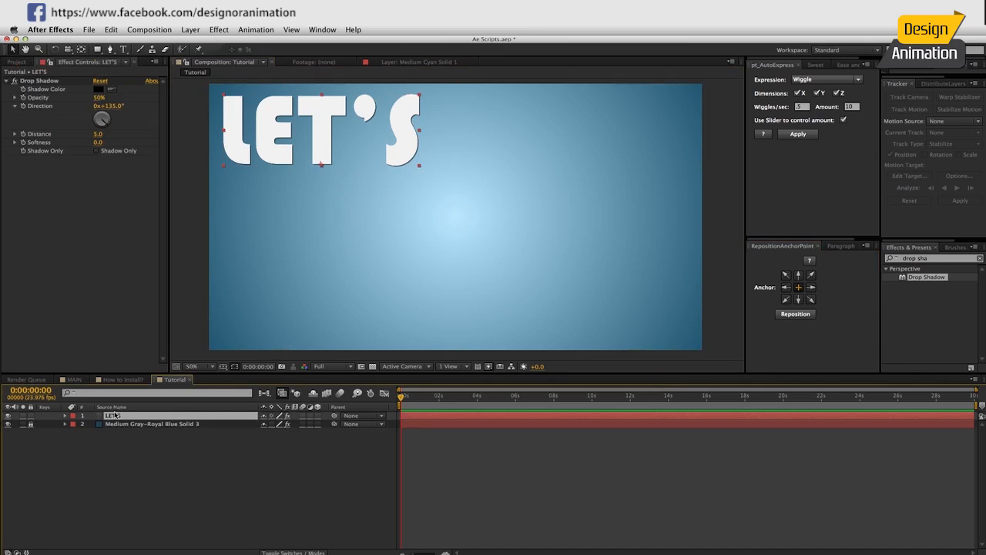
key("y")
left_click_drag(322, 167, 621, 250)
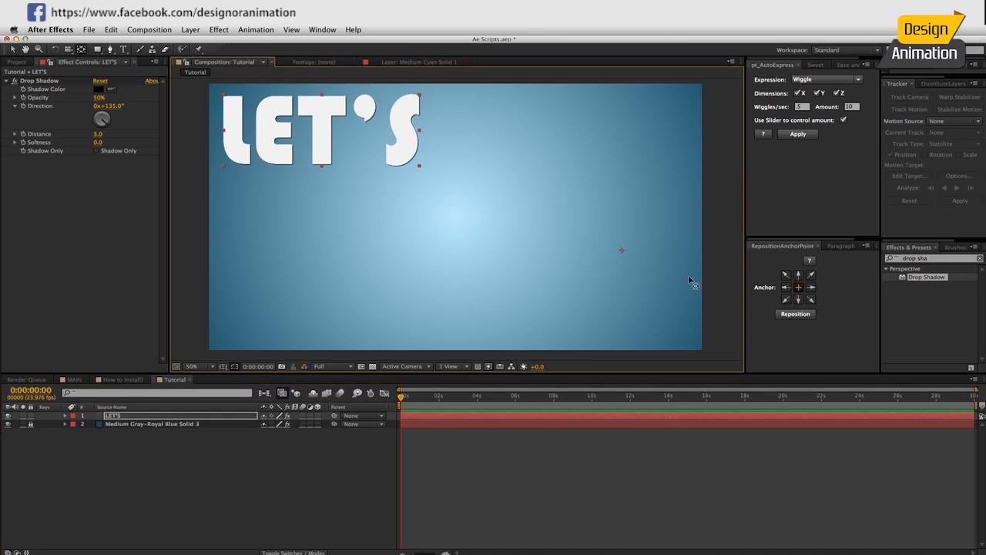
Use RepositionAnchorPoint to centre the LET'S anchor, then return to the Selection tool.
left_click(797, 314)
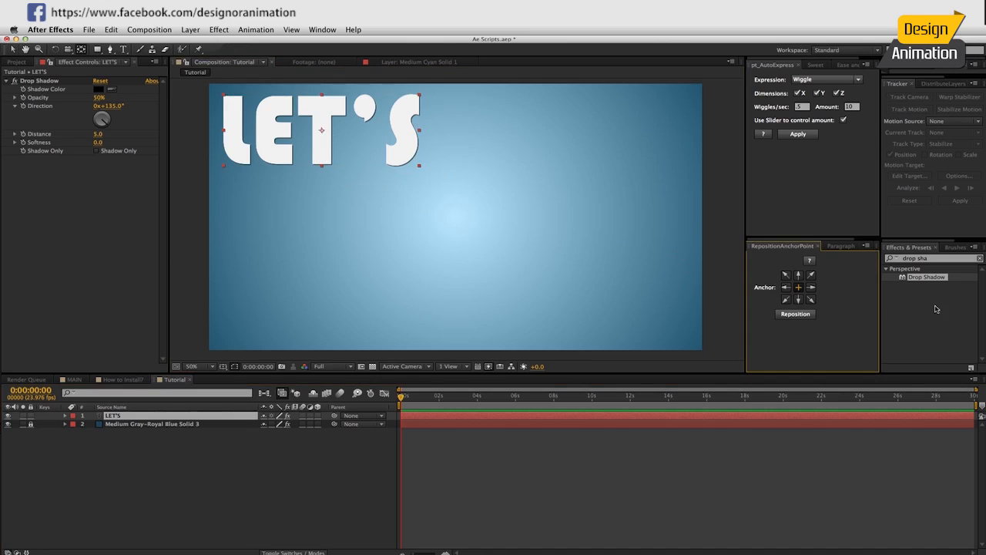
left_click(798, 300)
left_click(795, 314)
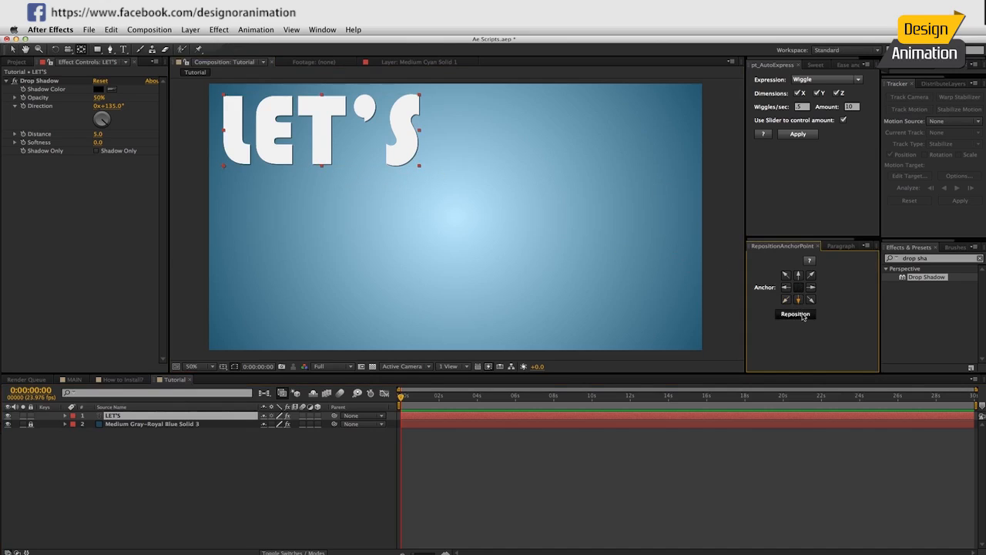
left_click(798, 286)
left_click(795, 316)
left_click(339, 134)
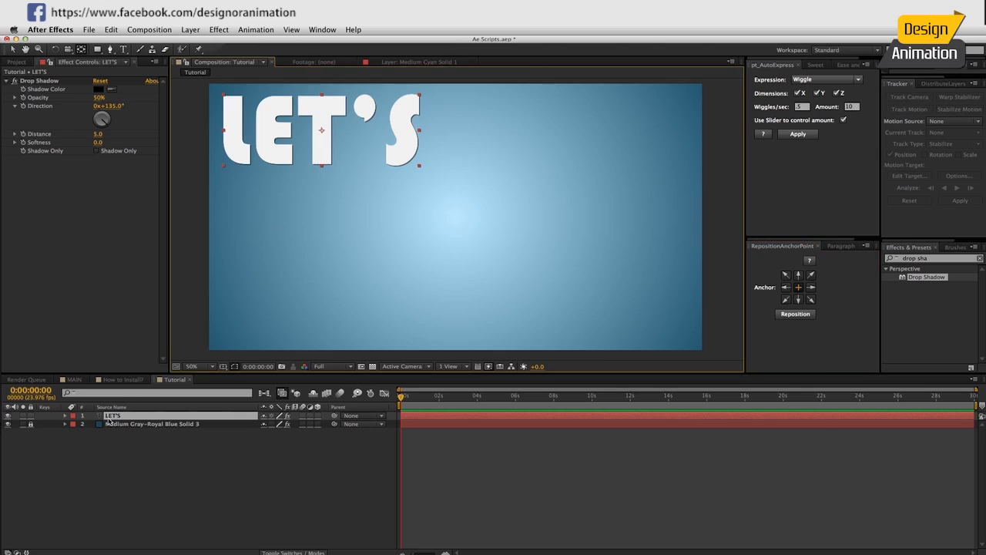
key("v")
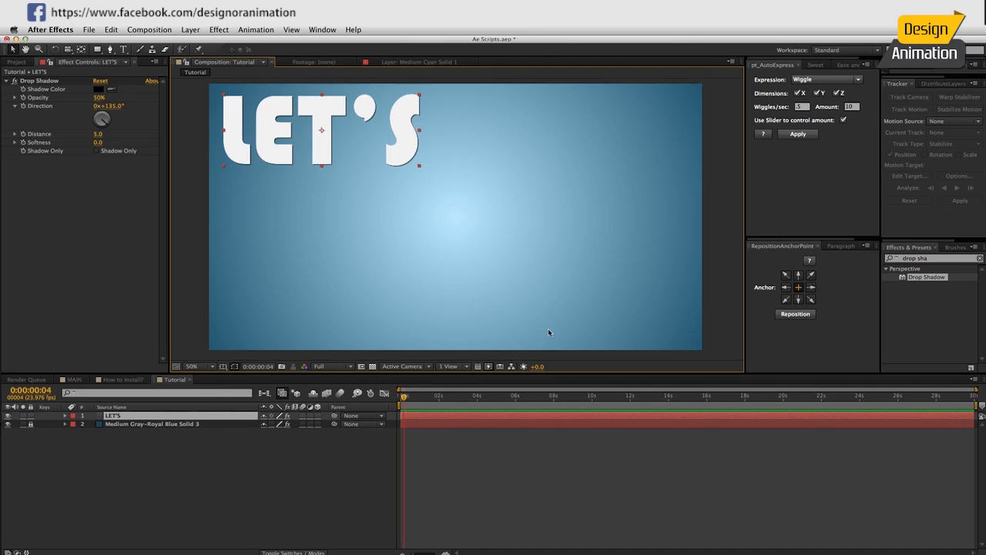
left_click(447, 419)
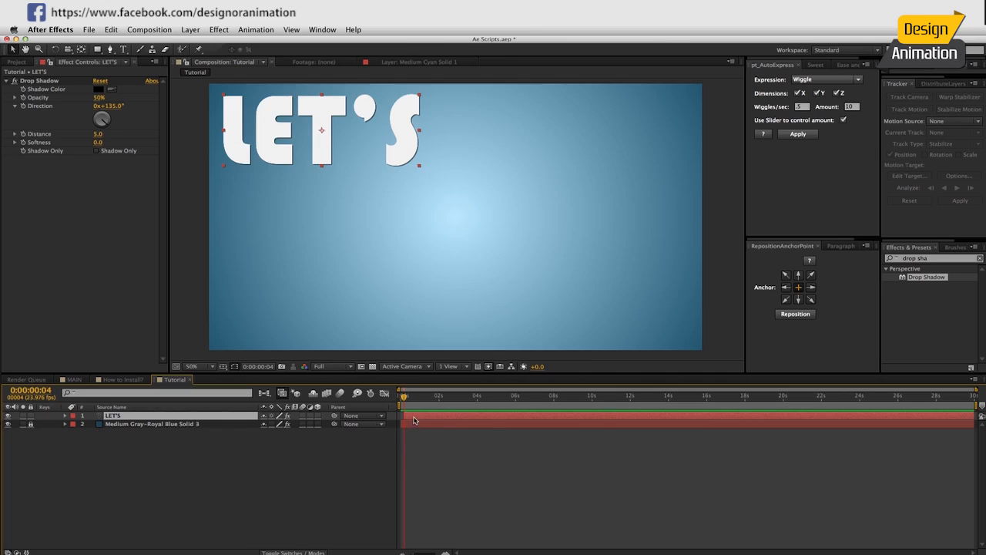
Keyframe the LET'S Scale at 115% then 100% a few frames later, checking the Graph Editor.
key("s")
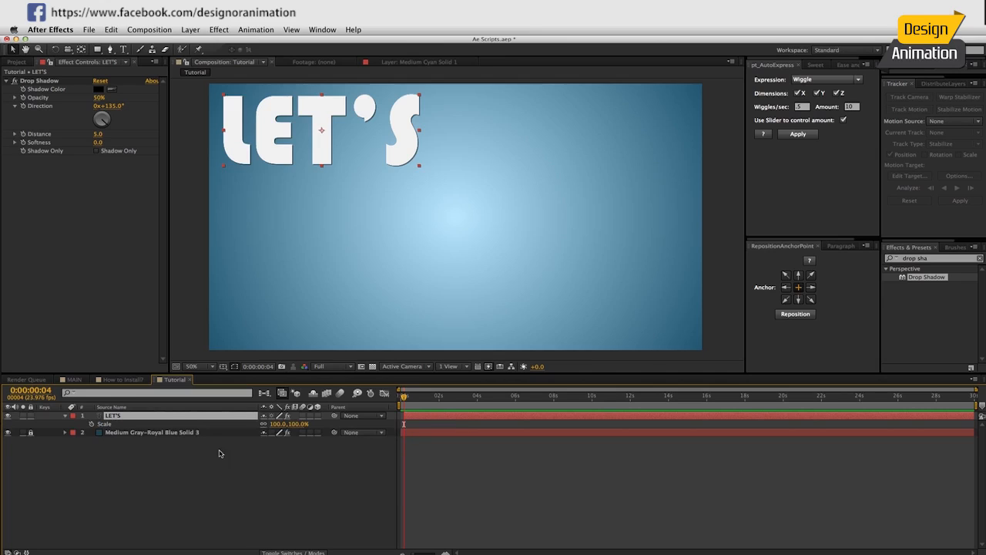
left_click(92, 423)
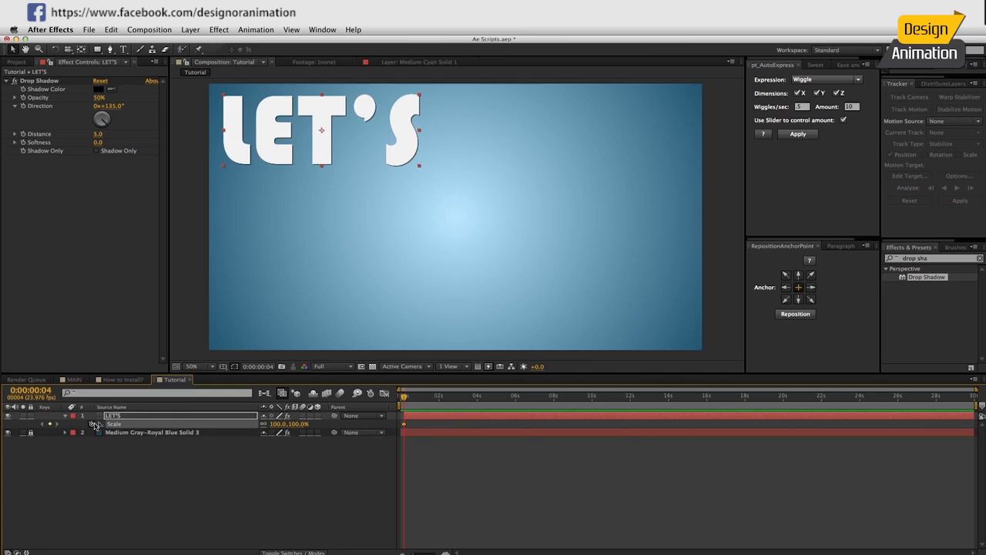
left_click(278, 424)
type("115")
key("Return")
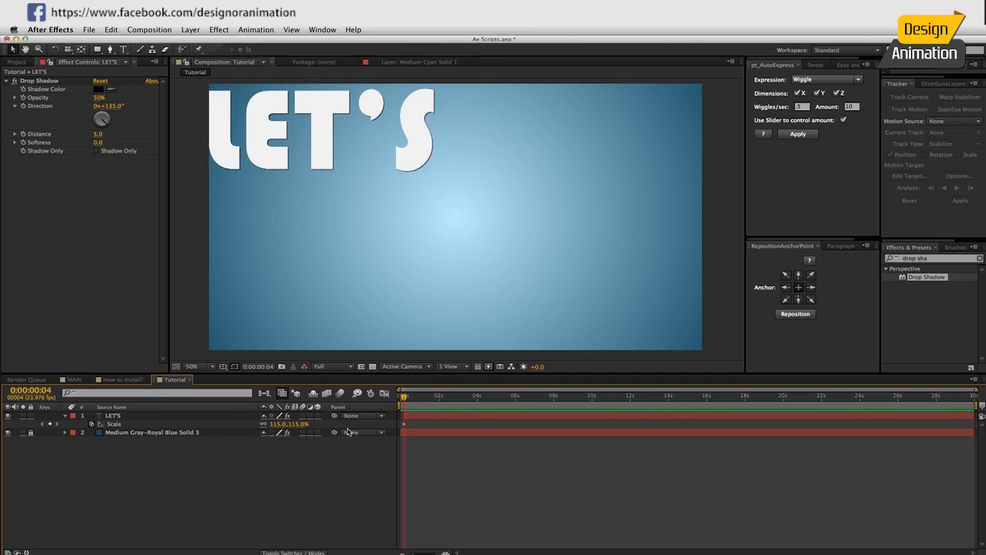
left_click(300, 424)
key("Return")
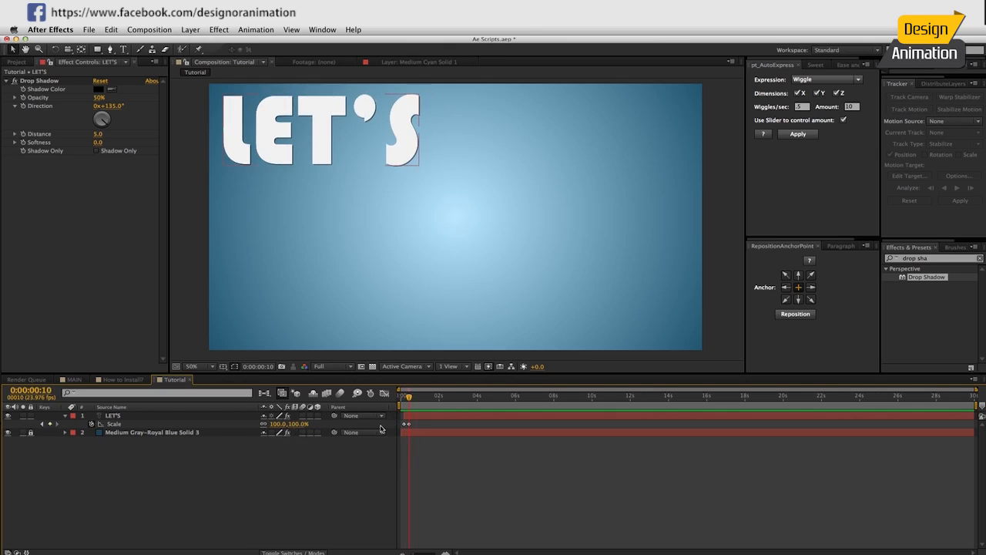
left_click(112, 424)
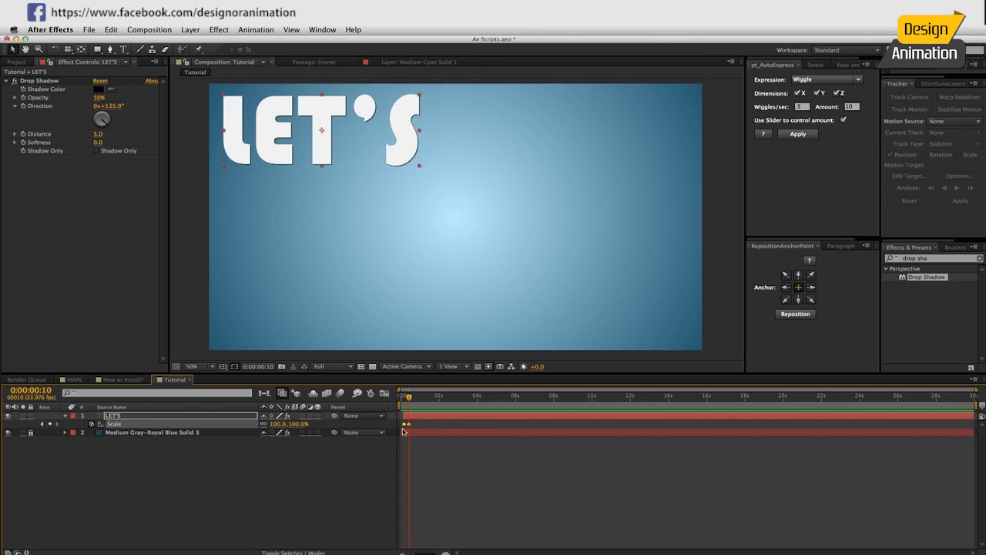
left_click(384, 393)
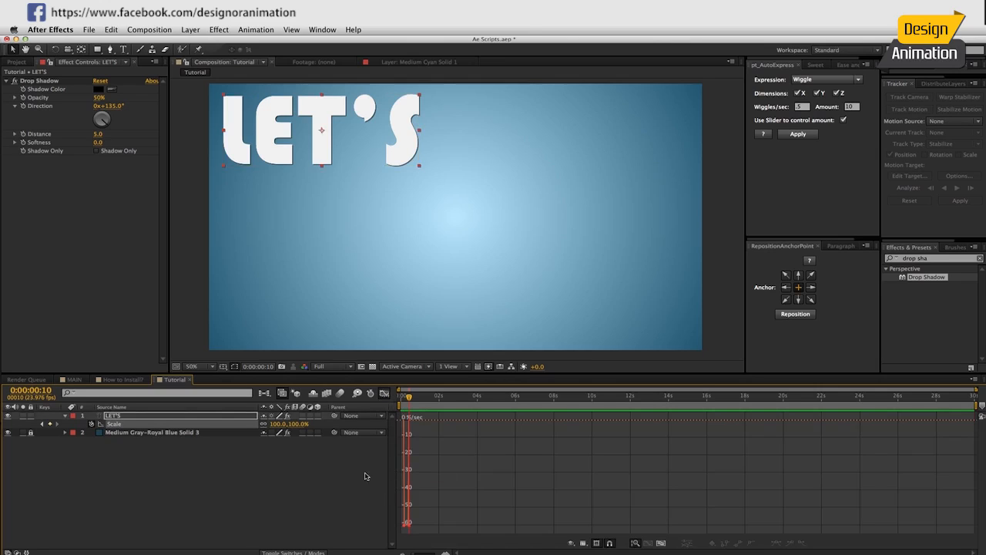
left_click(384, 394)
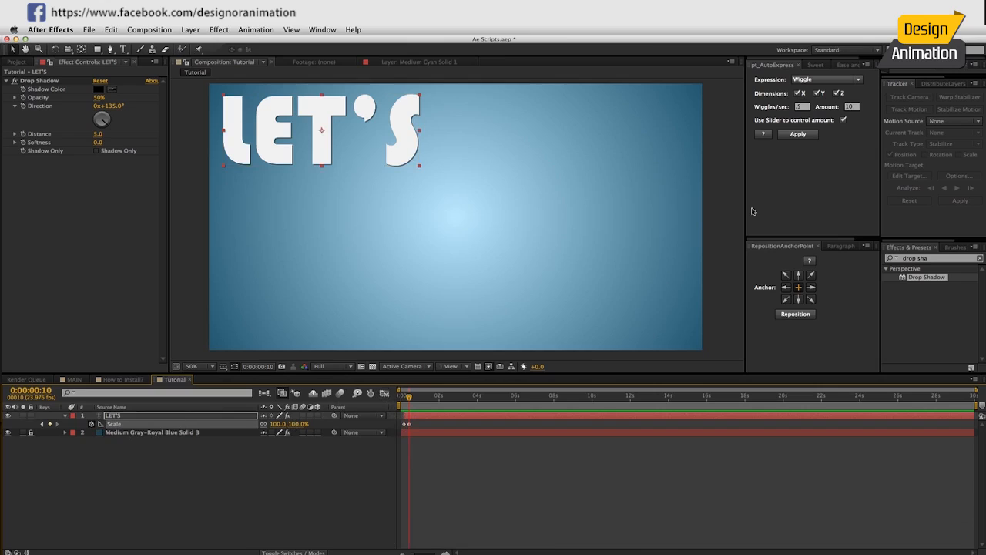
In Ease and Wizz, apply Back easing, type Out, keys All to the LET'S Scale keyframes.
left_click(847, 65)
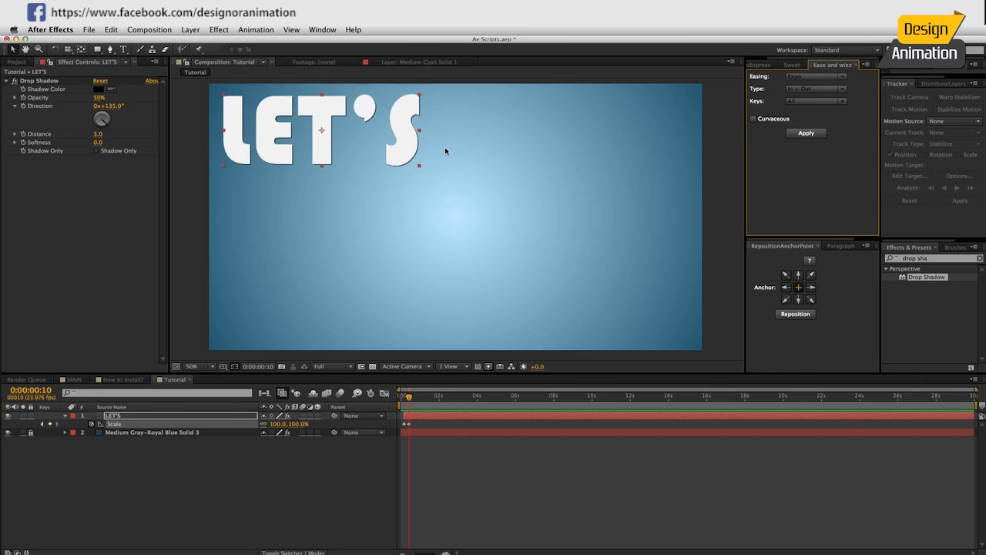
left_click(815, 77)
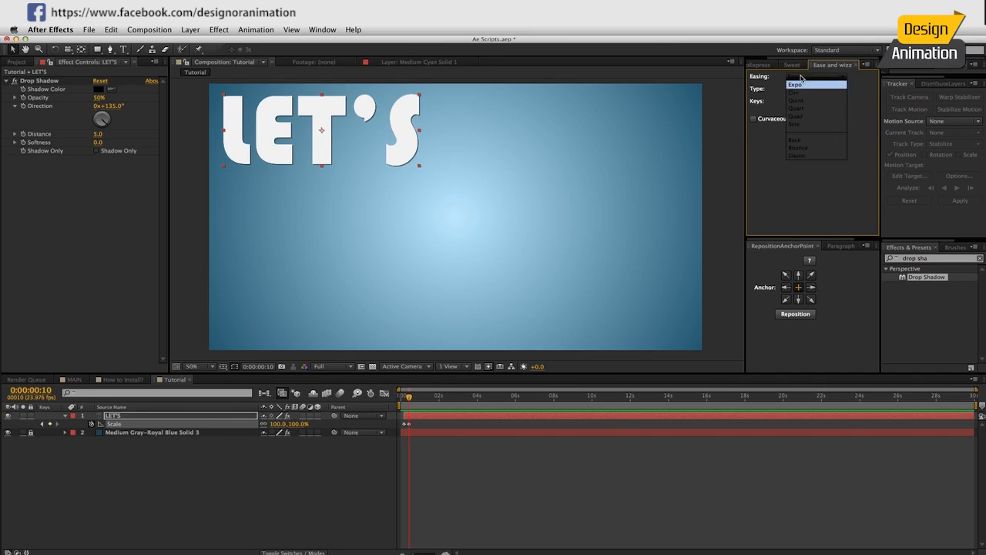
left_click(798, 140)
left_click(815, 89)
left_click(798, 112)
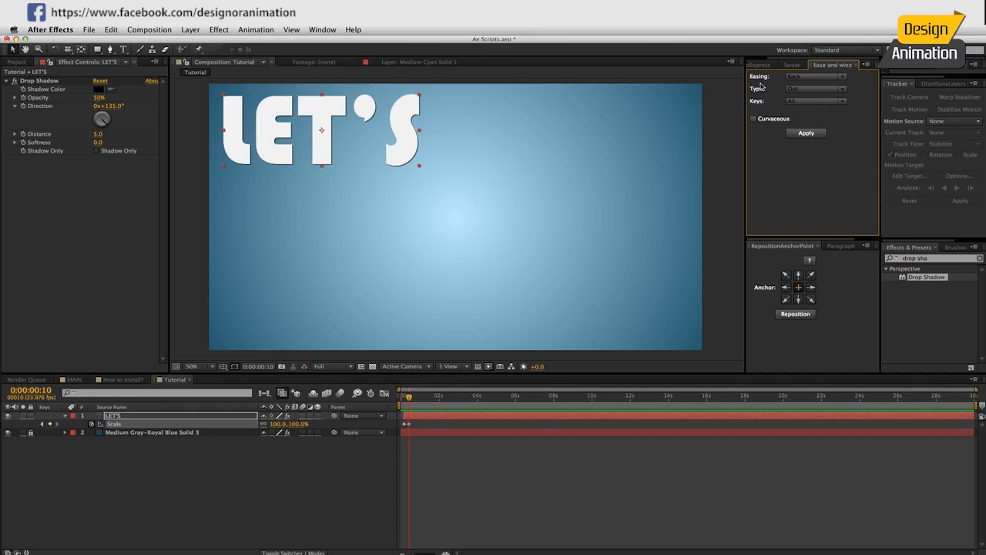
left_click(797, 77)
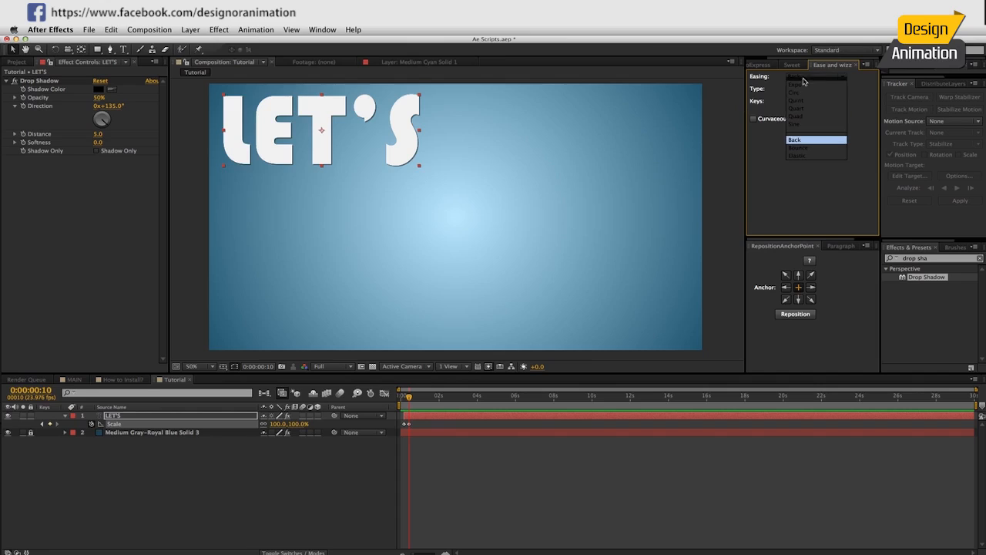
left_click(797, 140)
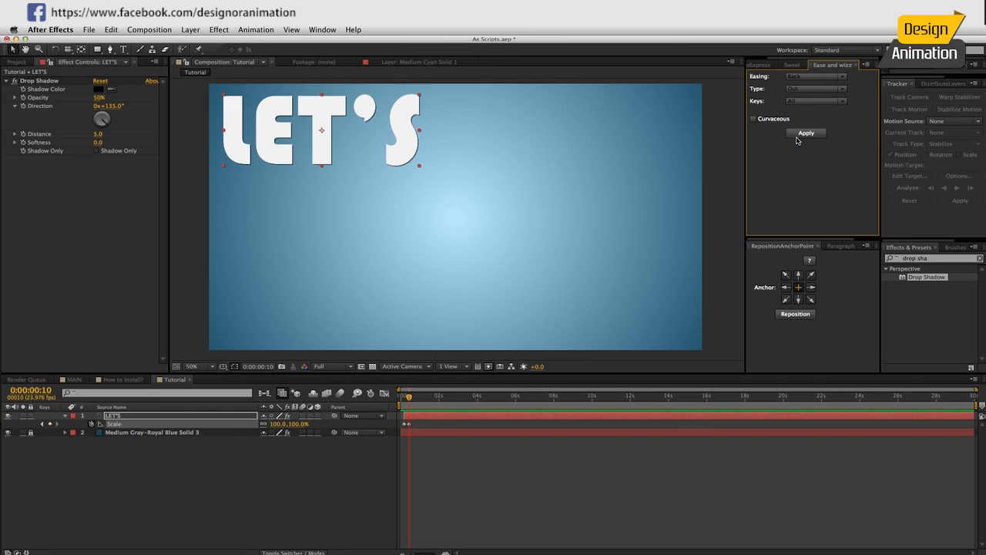
left_click(801, 89)
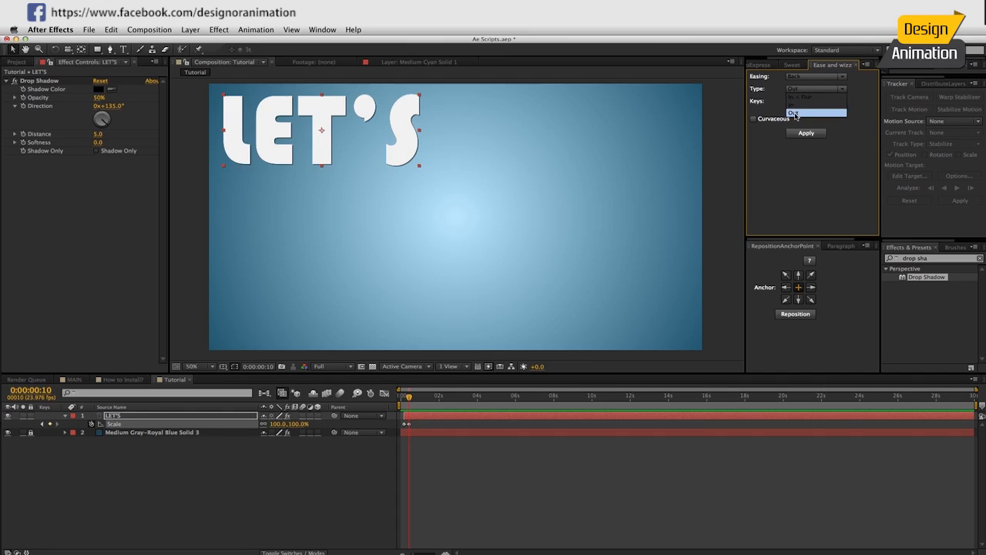
left_click(795, 114)
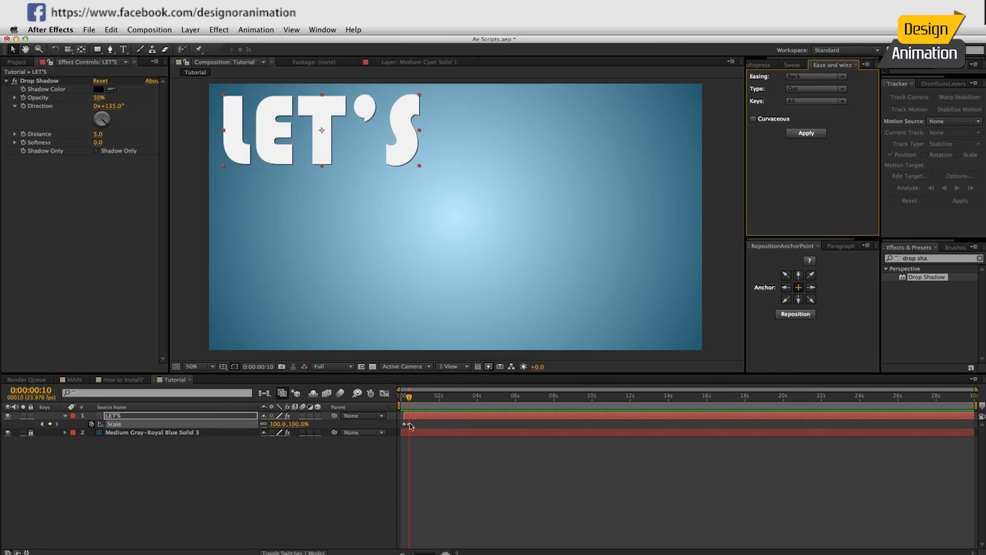
left_click(808, 101)
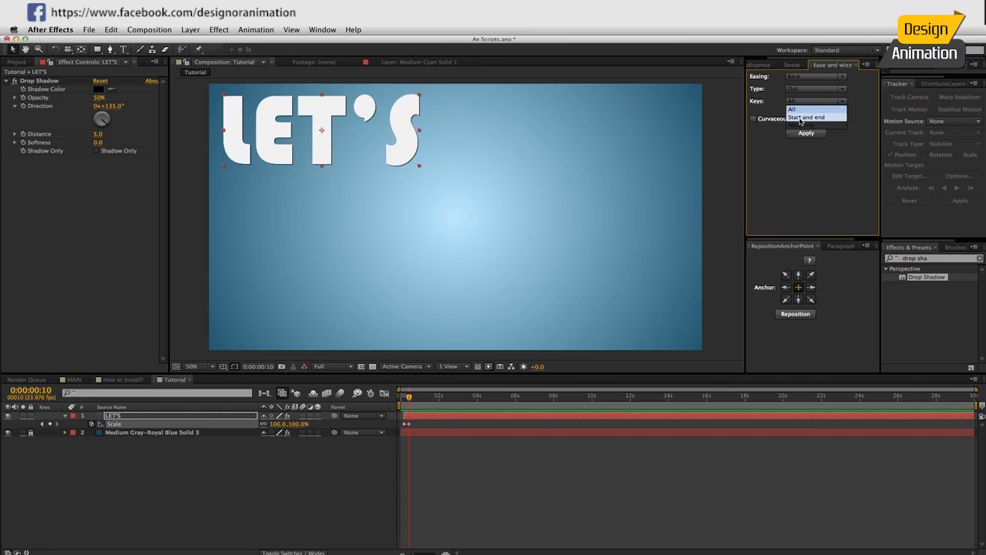
left_click(799, 110)
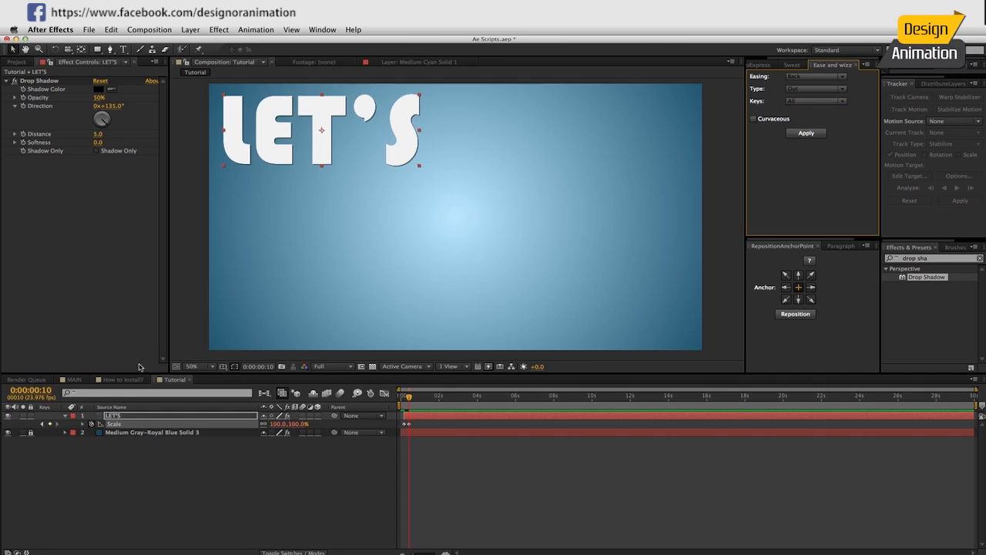
left_click(117, 426)
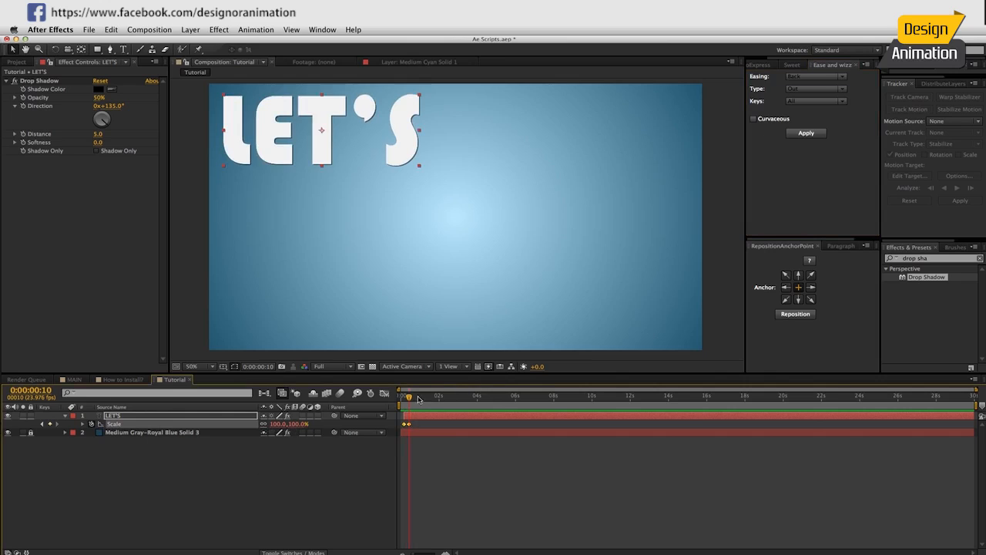
View LET'S at 100%, scrub through its scale bounce, and open its Drop Shadow colour.
scroll(335, 158, "up", 1)
left_click_drag(255, 119, 487, 285)
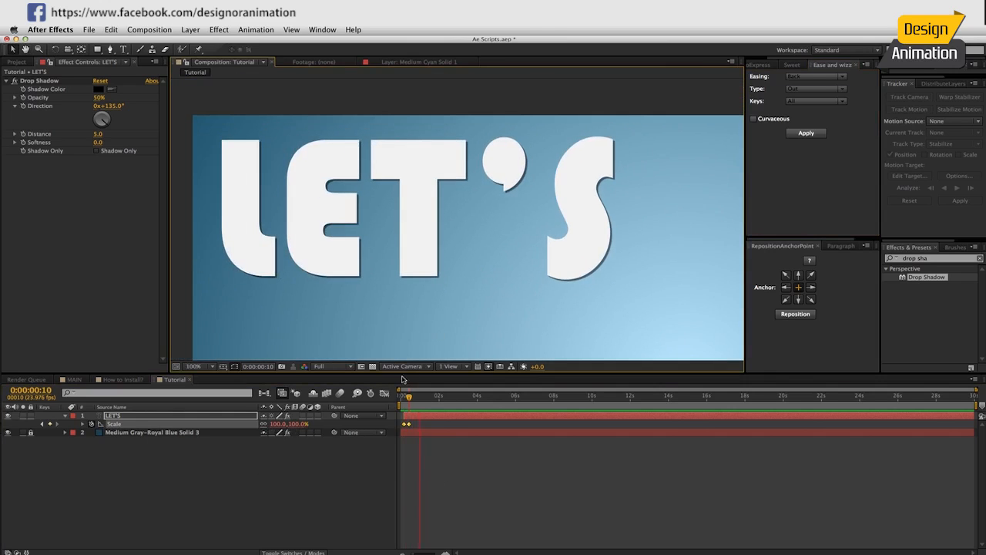
left_click_drag(409, 397, 410, 398)
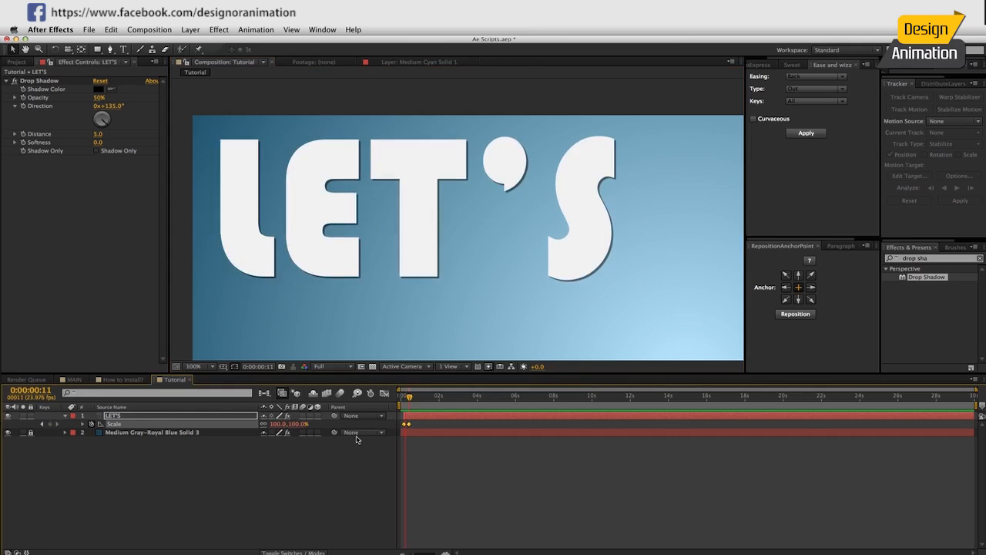
left_click_drag(409, 396, 409, 395)
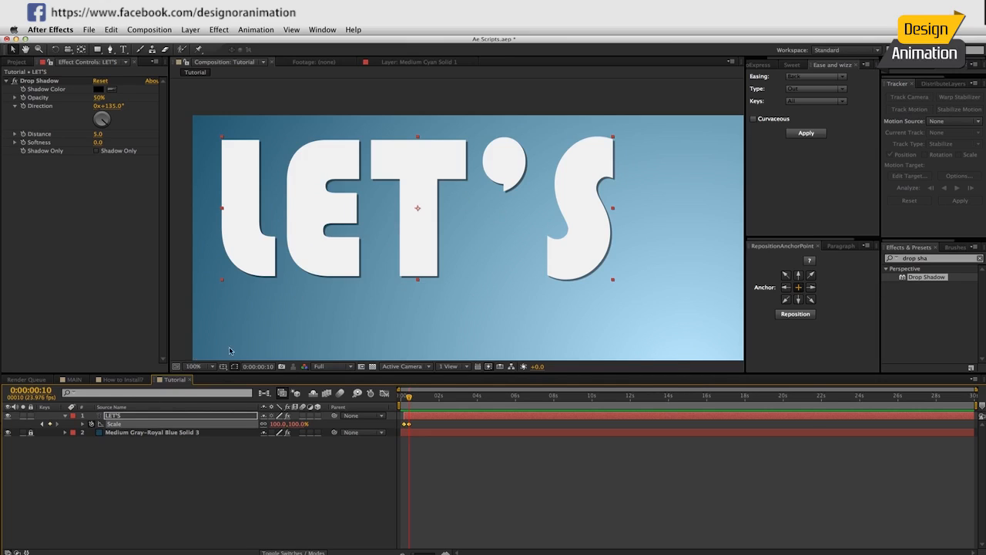
left_click(122, 417)
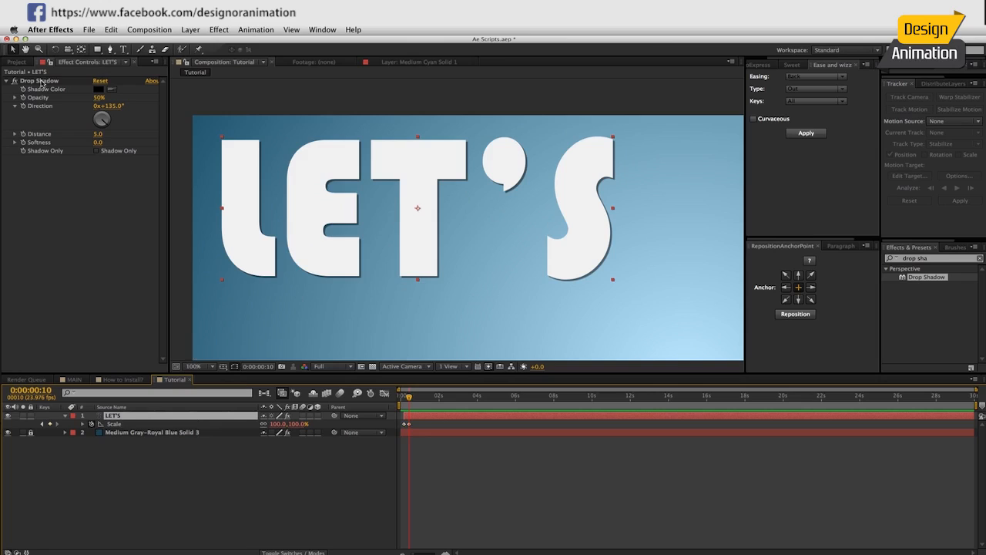
left_click(98, 90)
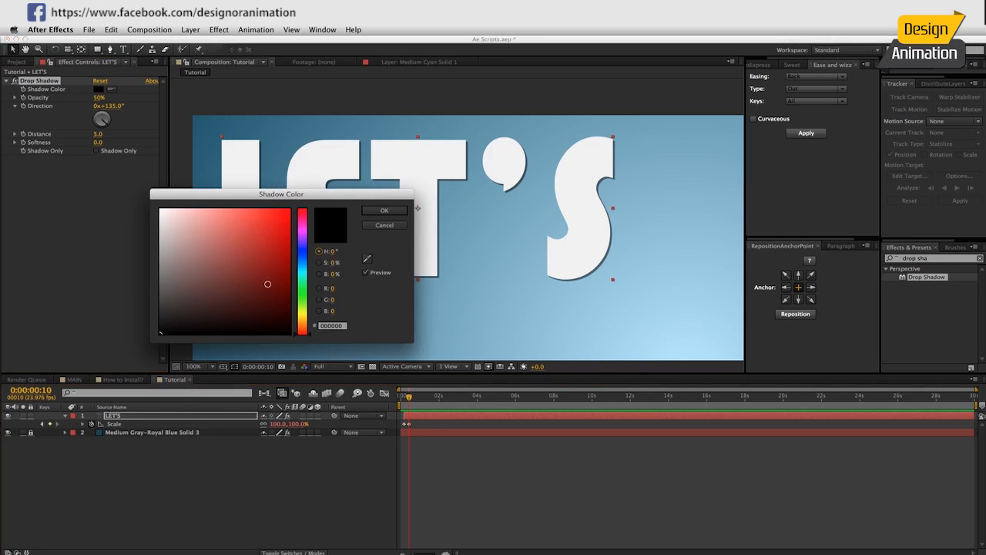
Make the LET'S shadow orange at 100% opacity and distance 18, then brighten its hue slightly.
left_click_drag(302, 311, 301, 328)
left_click_drag(270, 262, 285, 243)
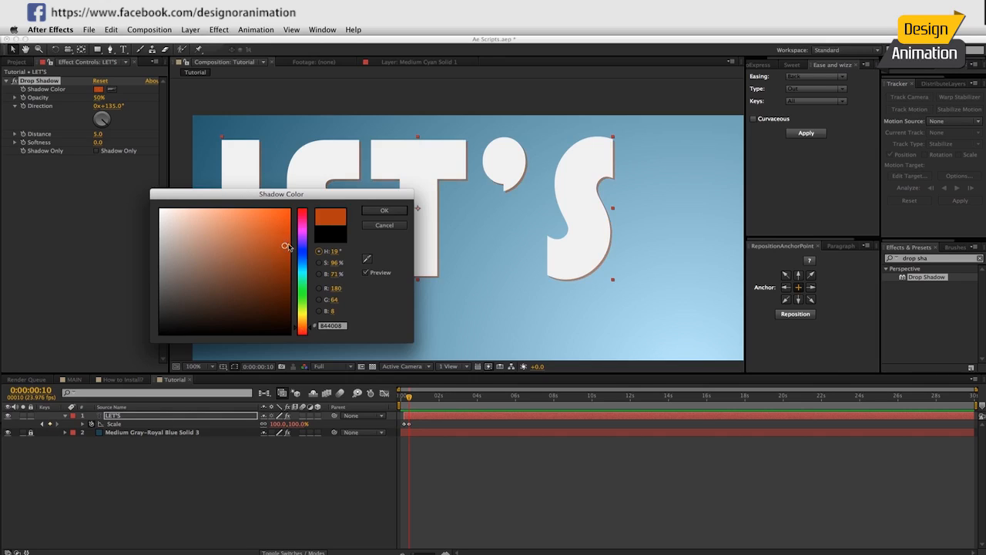
left_click(379, 212)
left_click_drag(100, 98, 337, 135)
left_click_drag(99, 135, 107, 134)
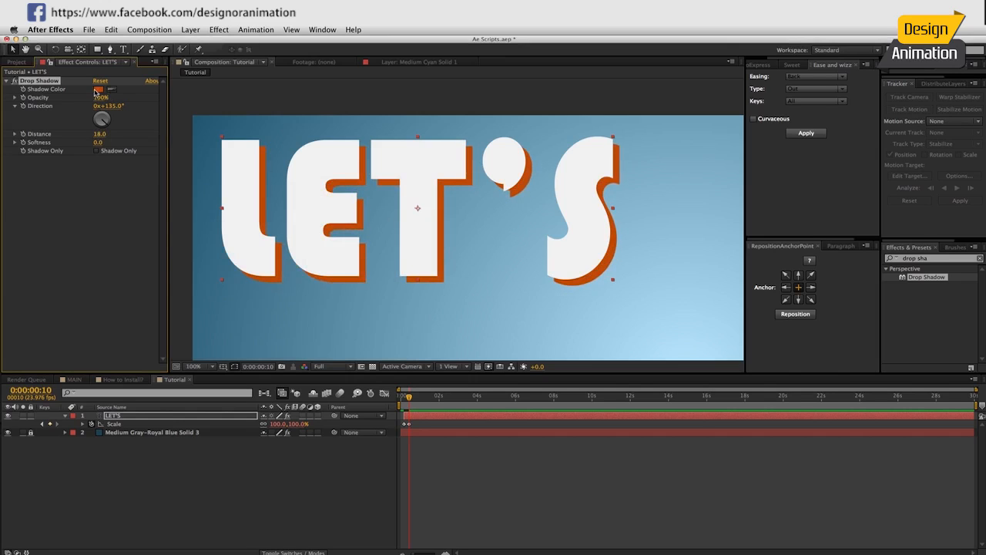
left_click(98, 90)
left_click_drag(304, 334, 301, 327)
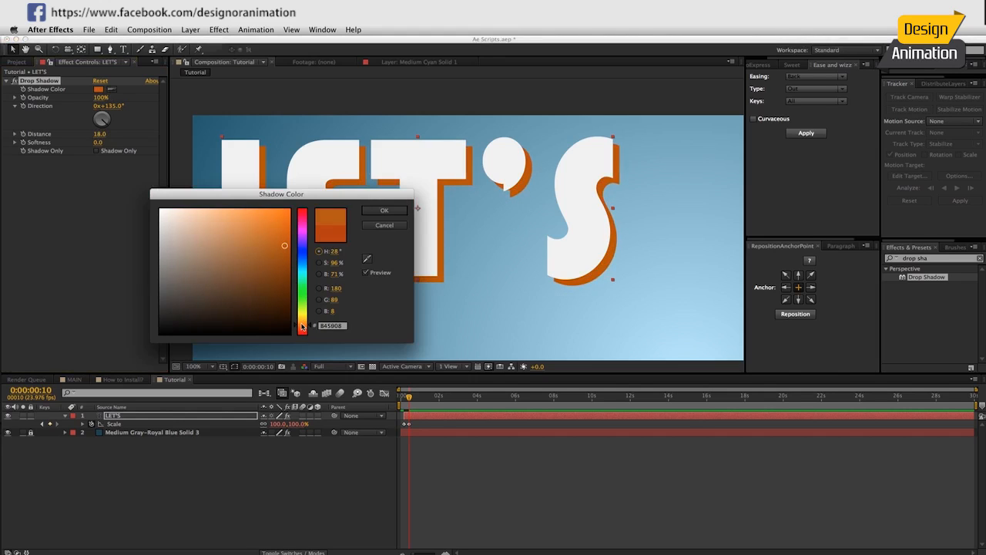
left_click(384, 210)
key("comma")
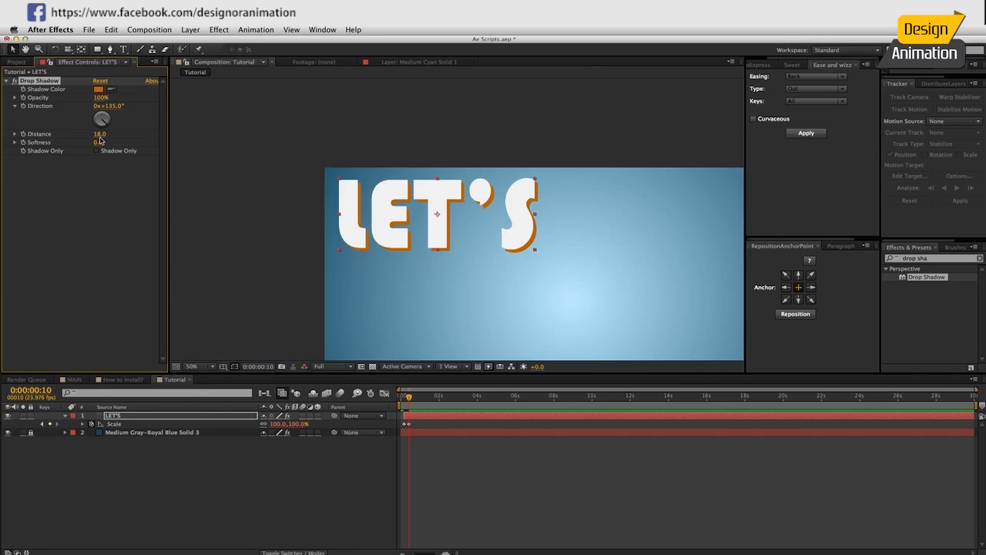
Keyframe the shadow Distance near 0 at frame 6 and 23 at frame 12.
left_click_drag(414, 553, 426, 553)
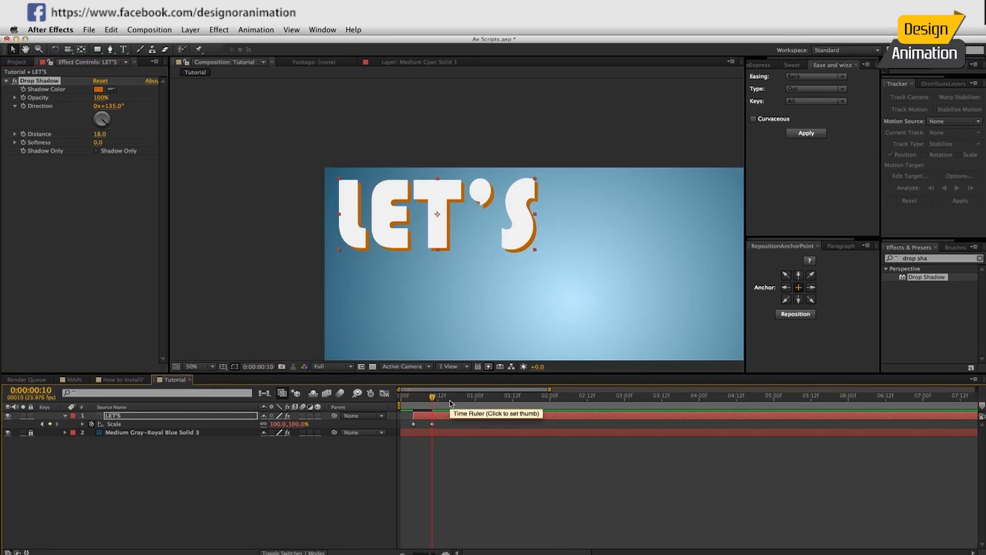
left_click_drag(432, 398, 416, 400)
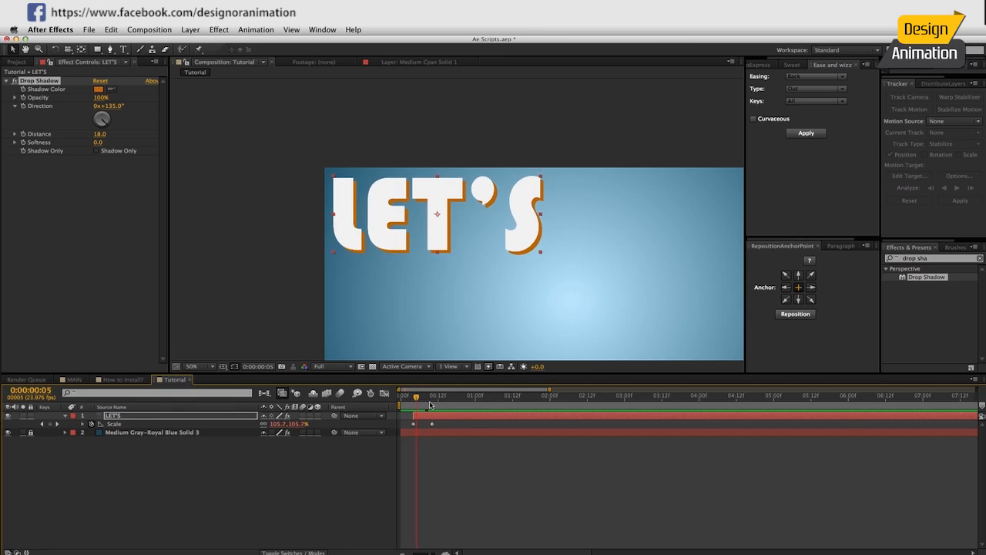
left_click_drag(419, 399, 420, 397)
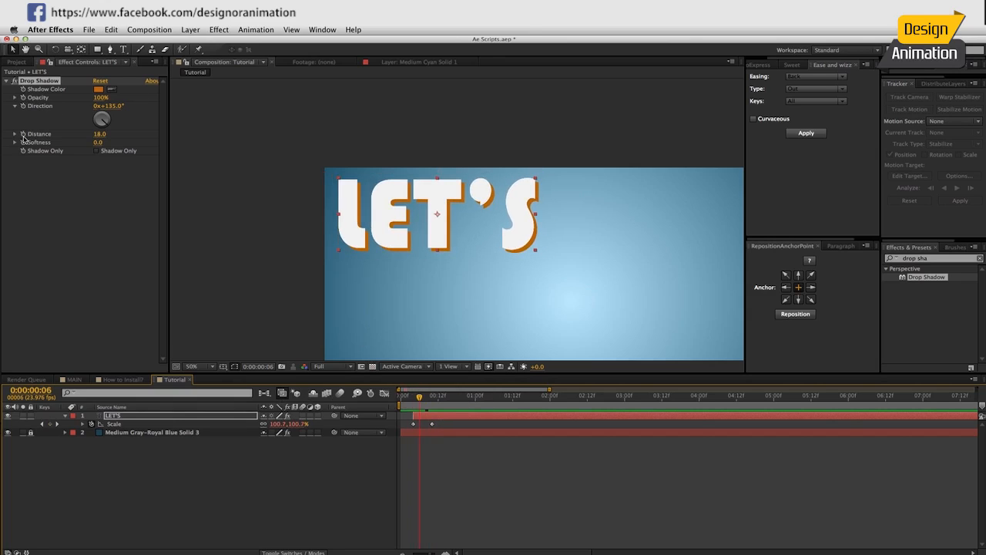
left_click_drag(98, 134, 94, 133)
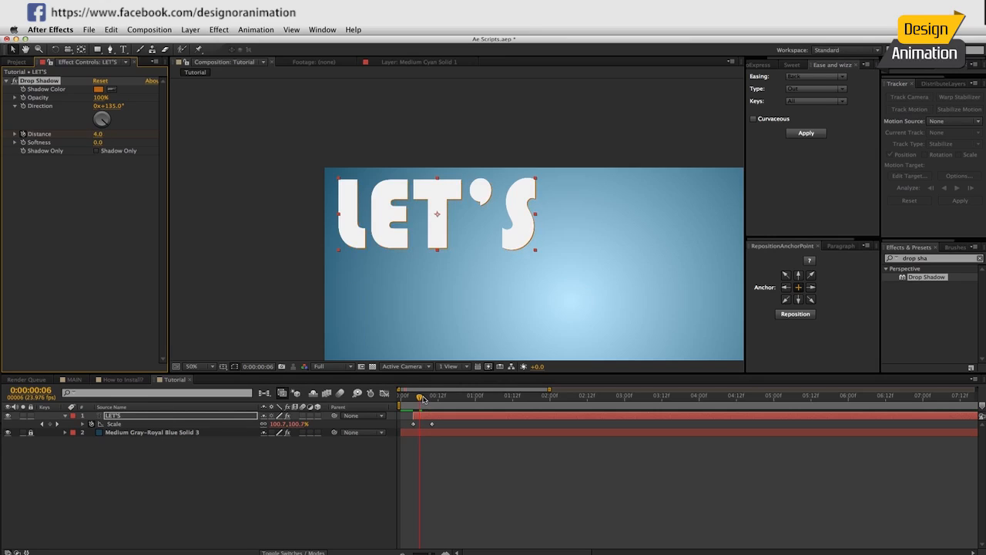
key("Page_Down")
key("Page_Down")
key("Page_Down")
key("Page_Down")
key("Page_Down")
key("Page_Down")
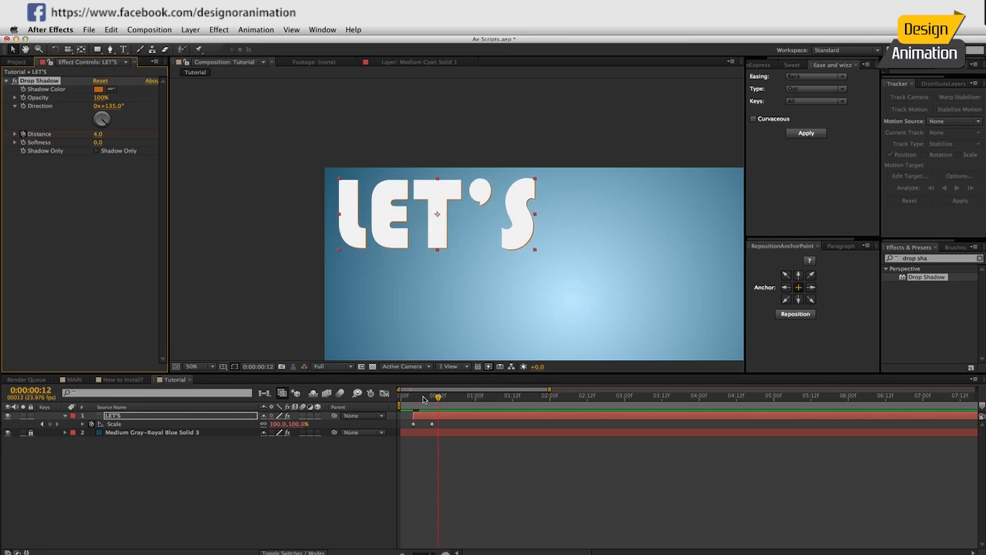
left_click_drag(97, 133, 110, 133)
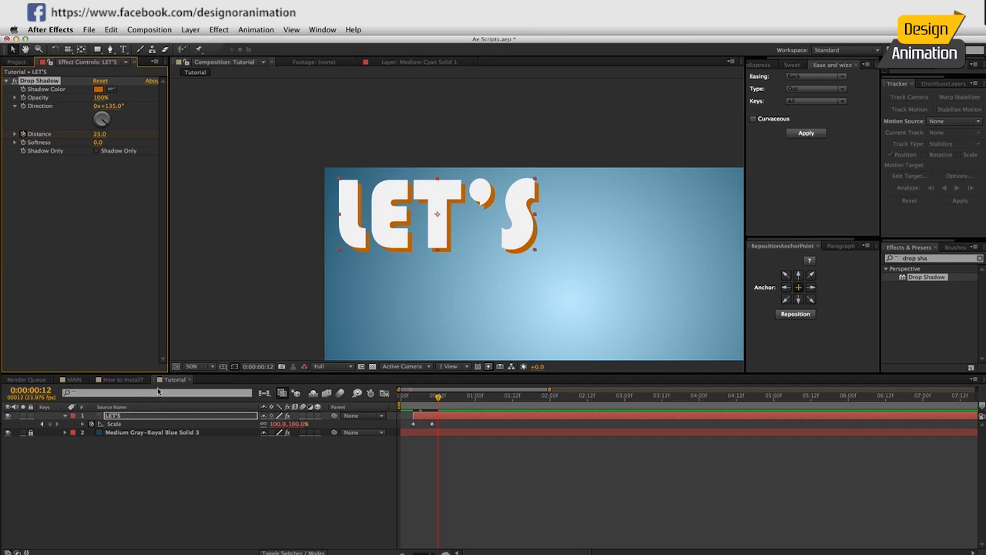
Apply the Back Out ease to the LET'S shadow Distance keyframes.
key("u")
left_click(124, 433)
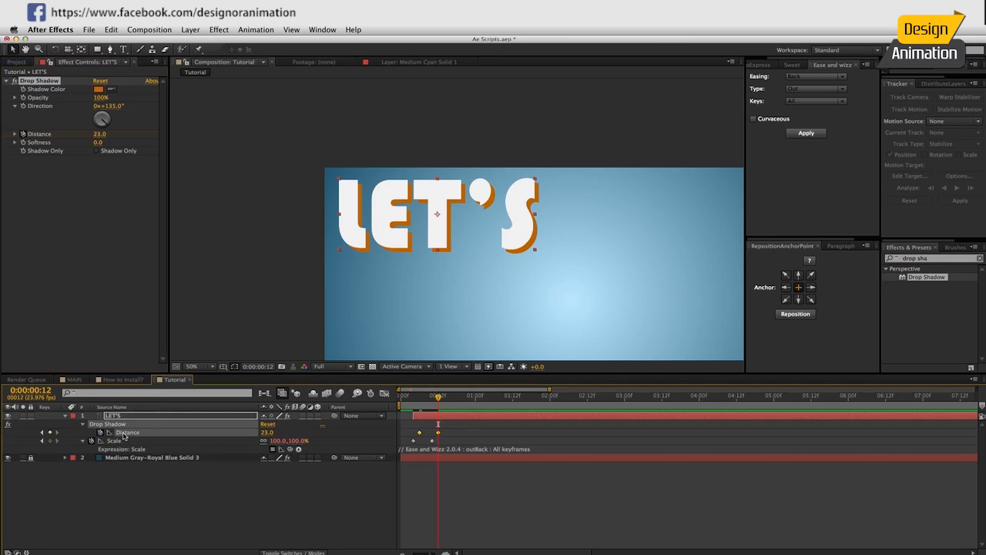
left_click(805, 133)
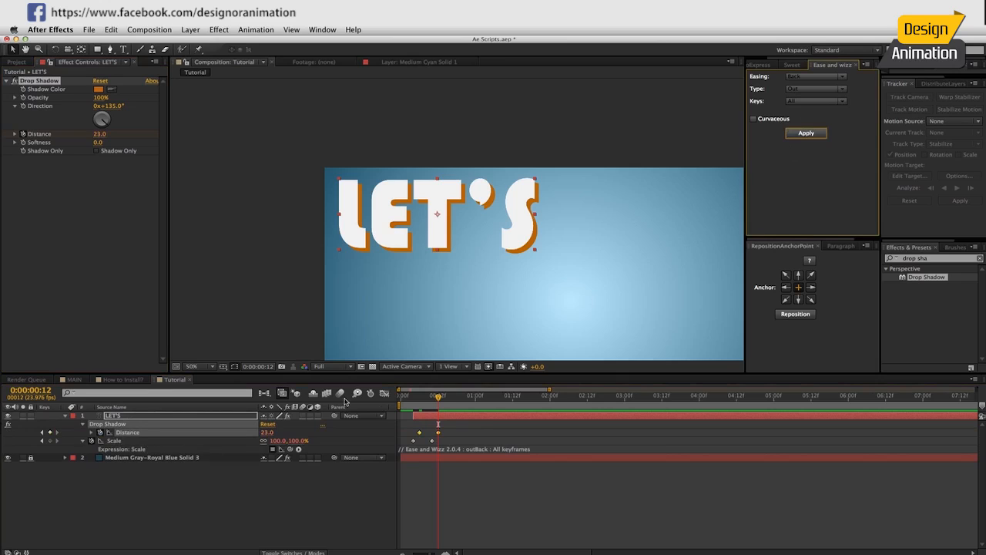
left_click(344, 494)
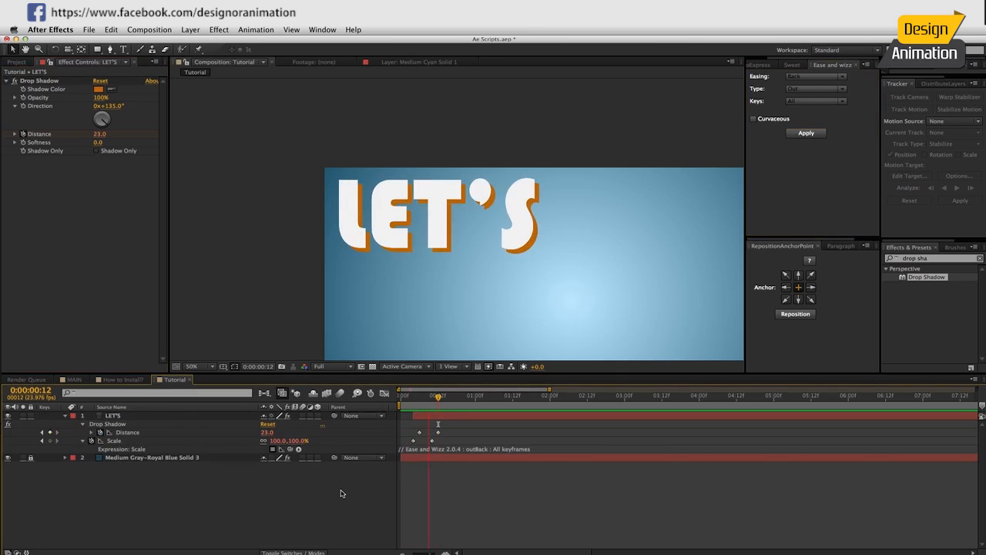
Scrub the MAIN composition to preview the orange shadow popping out with the scale.
scroll(446, 228, "up", 4)
scroll(451, 234, "down", 3)
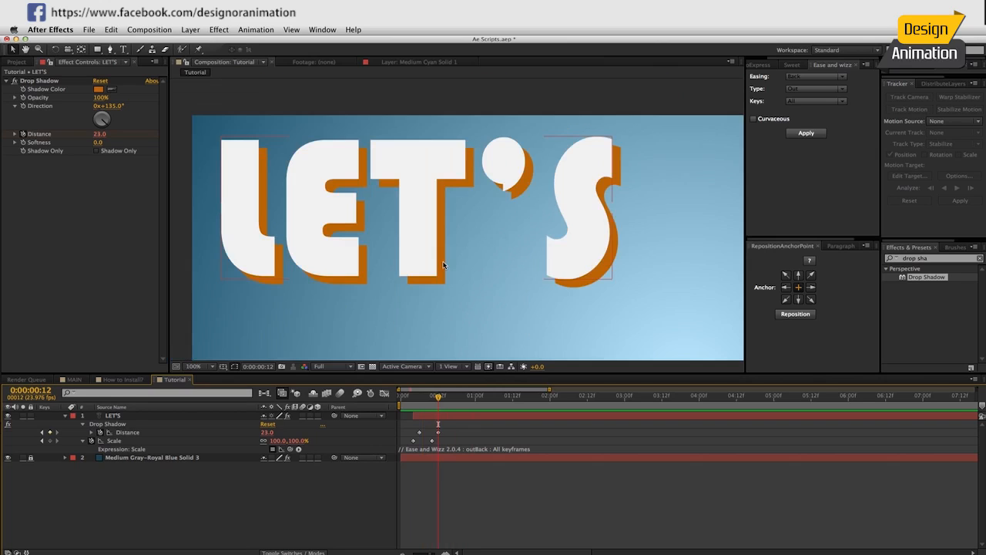
scroll(442, 265, "down", 2)
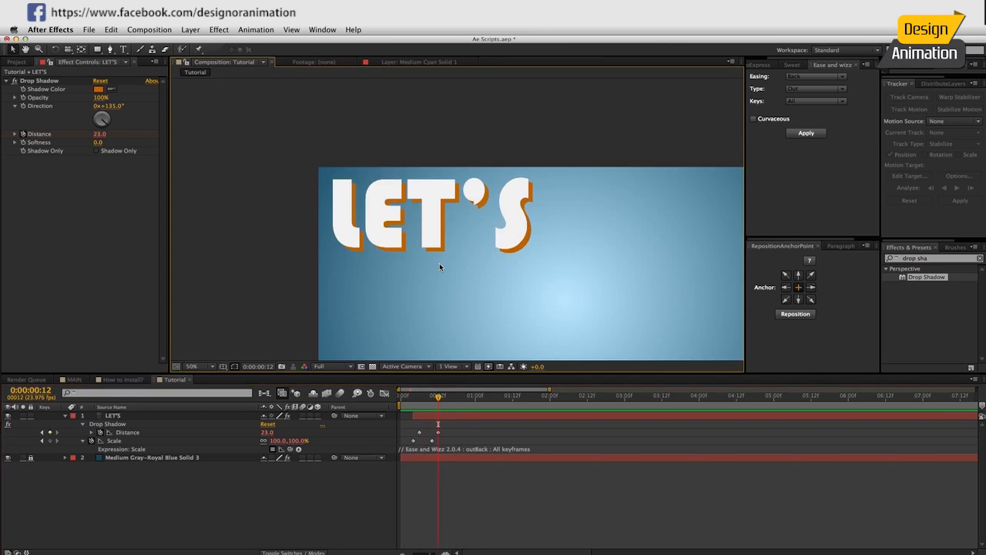
left_click(71, 379)
left_click(460, 396)
left_click_drag(460, 398, 485, 398)
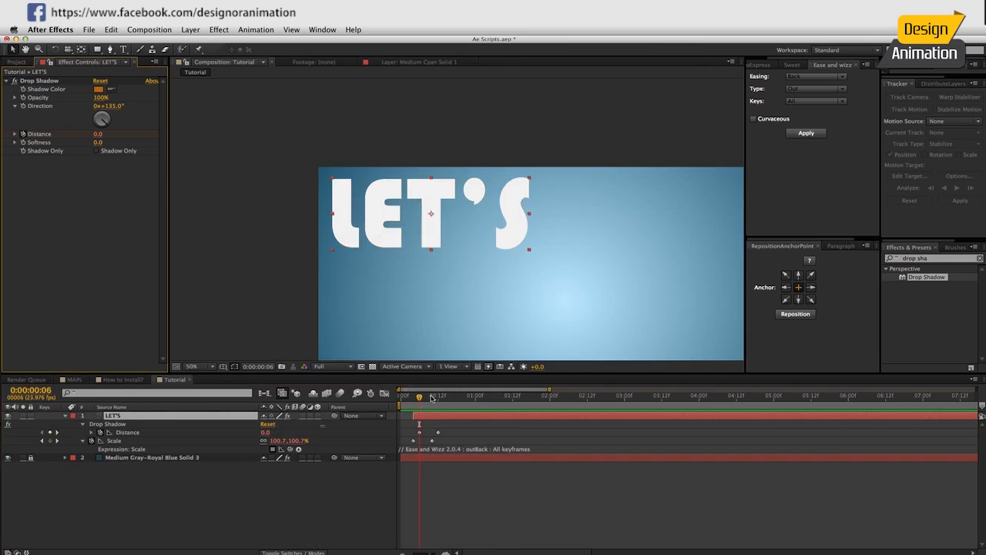
left_click_drag(411, 397, 445, 400)
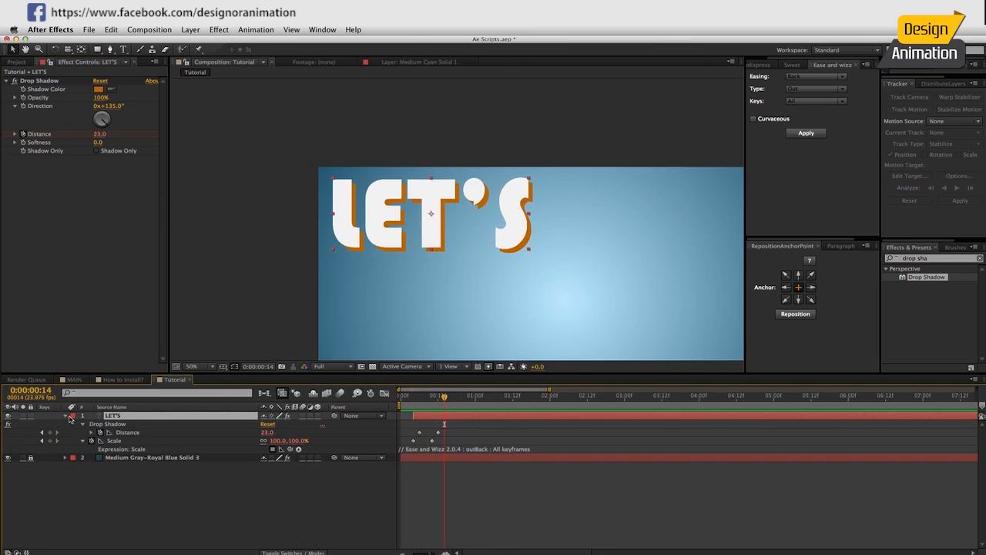
At 25% view, duplicate LET'S into a TALK text layer placed just right of it.
left_click(66, 416)
key("comma")
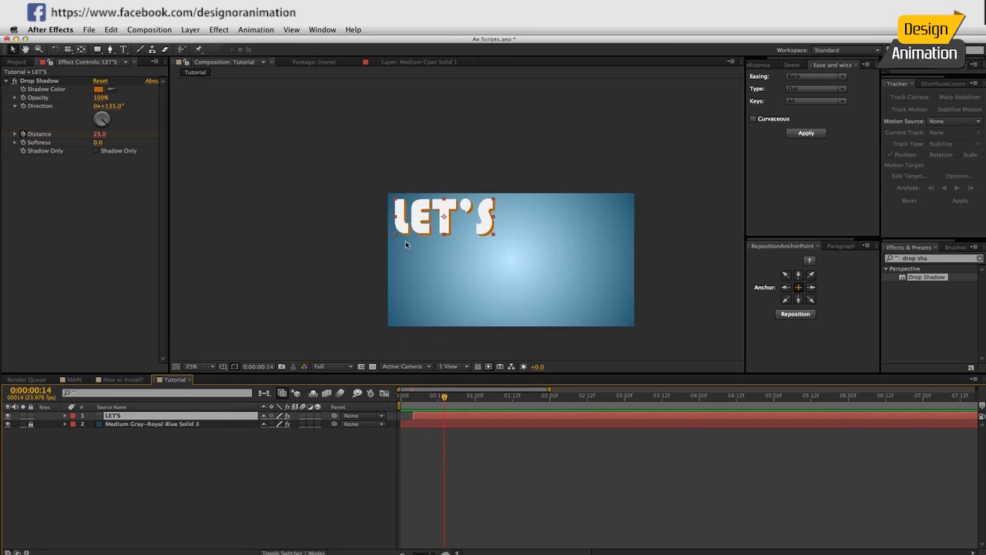
key("ctrl+d")
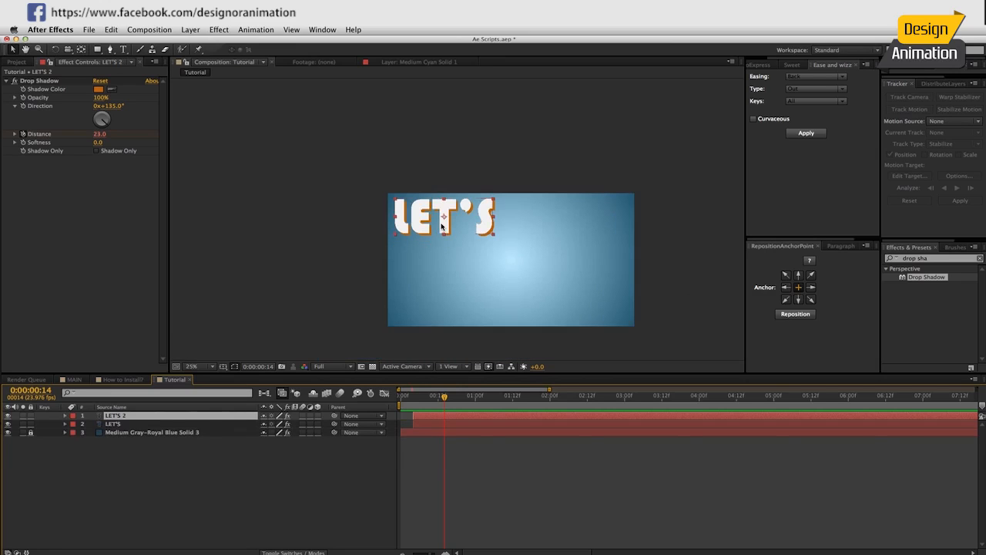
left_click_drag(442, 226, 551, 224)
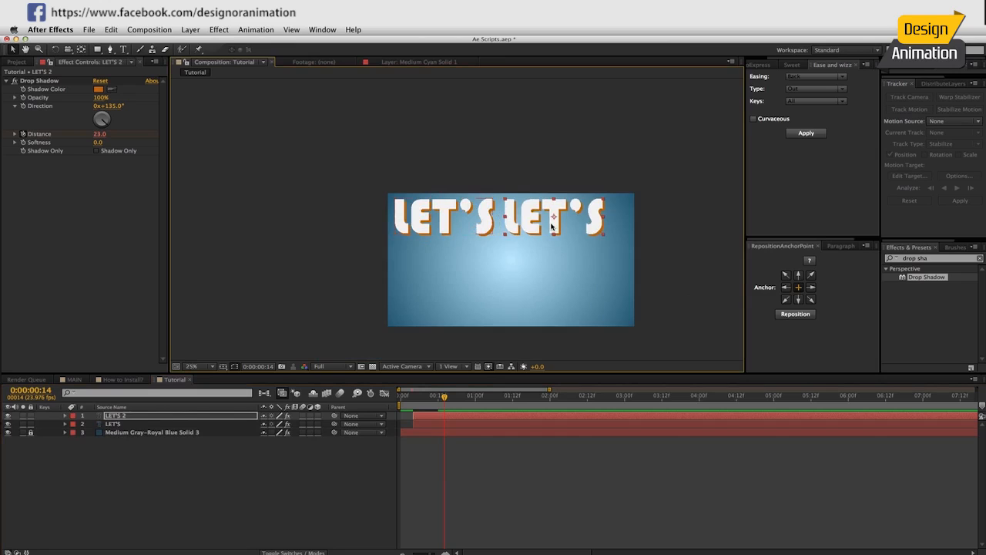
double_click(551, 224)
type("A")
key("BackSpace")
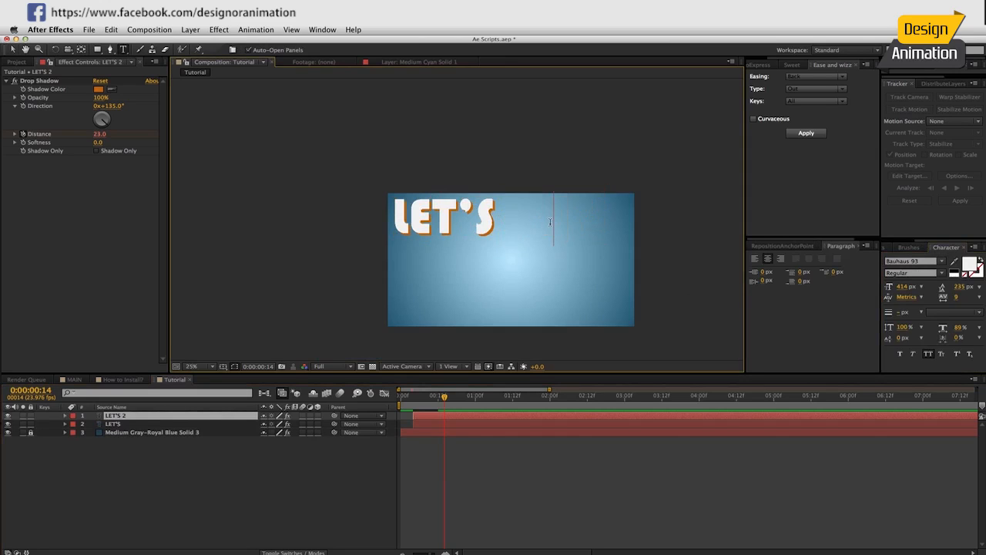
type("TALK")
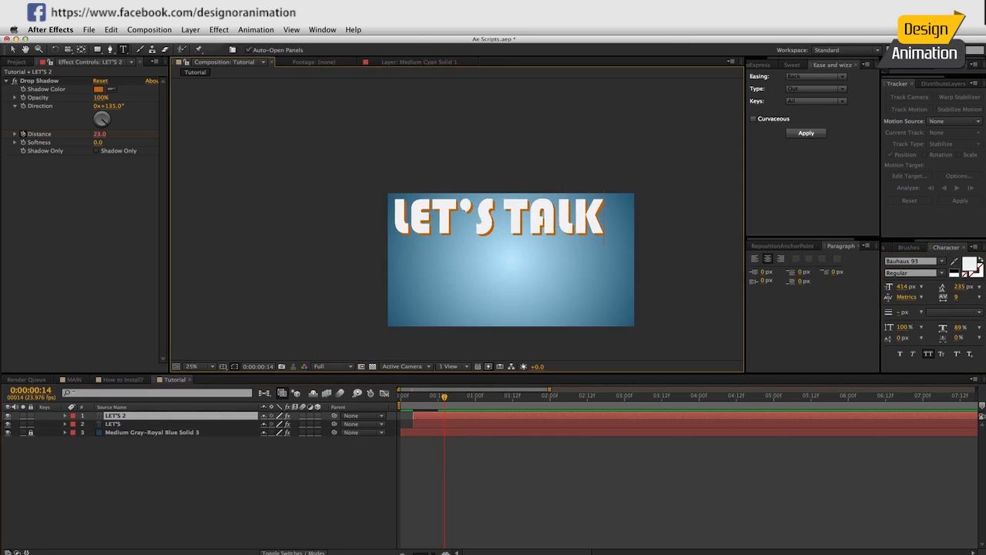
left_click(289, 508)
key("v")
left_click_drag(553, 217, 558, 217)
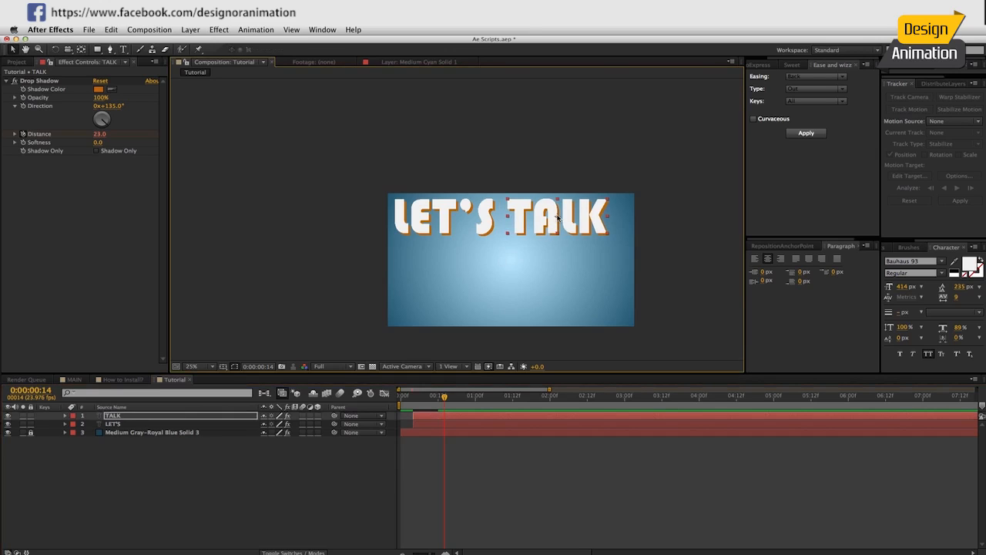
Duplicate TALK, start the copy slightly later, and move it down to a second line.
key("super+d")
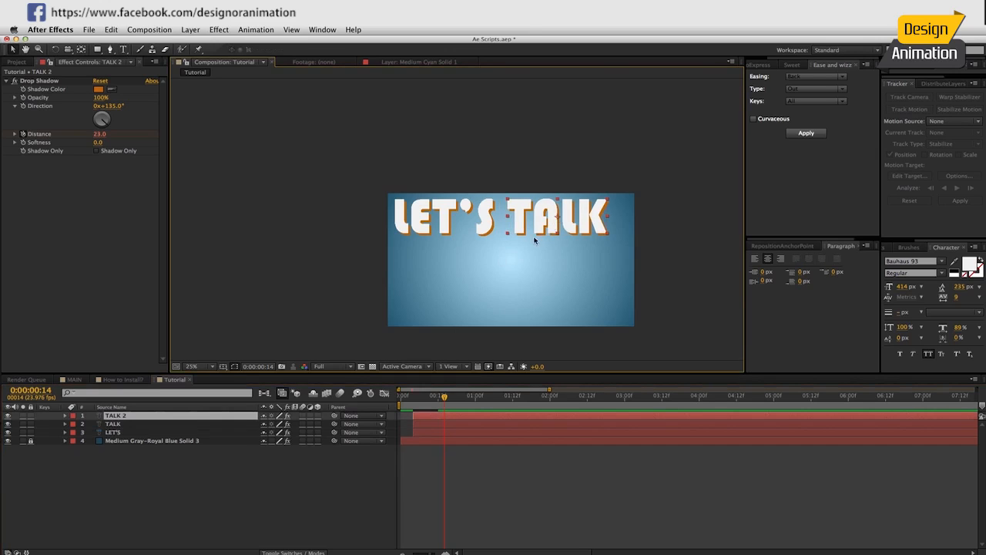
left_click(416, 426)
left_click_drag(426, 416, 443, 417)
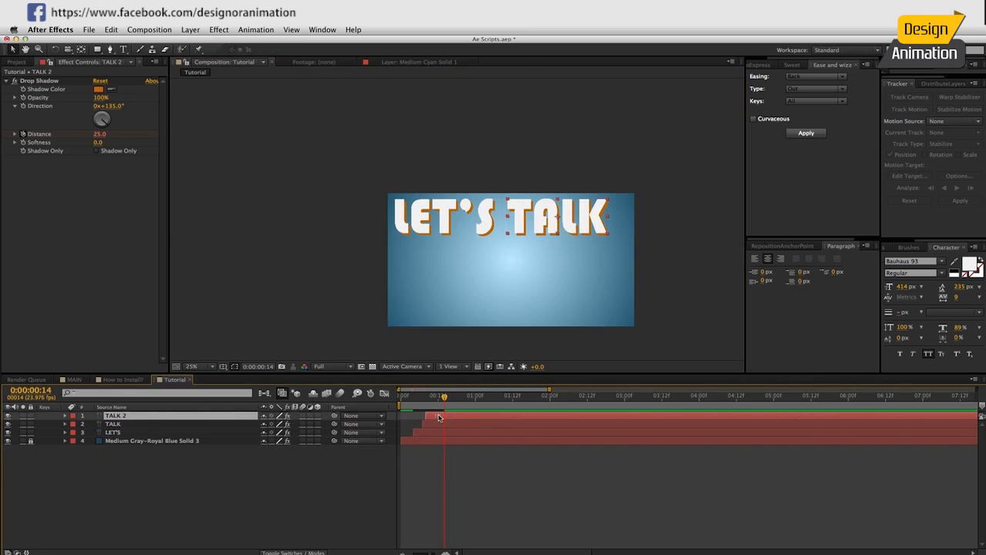
left_click_drag(545, 230, 502, 262)
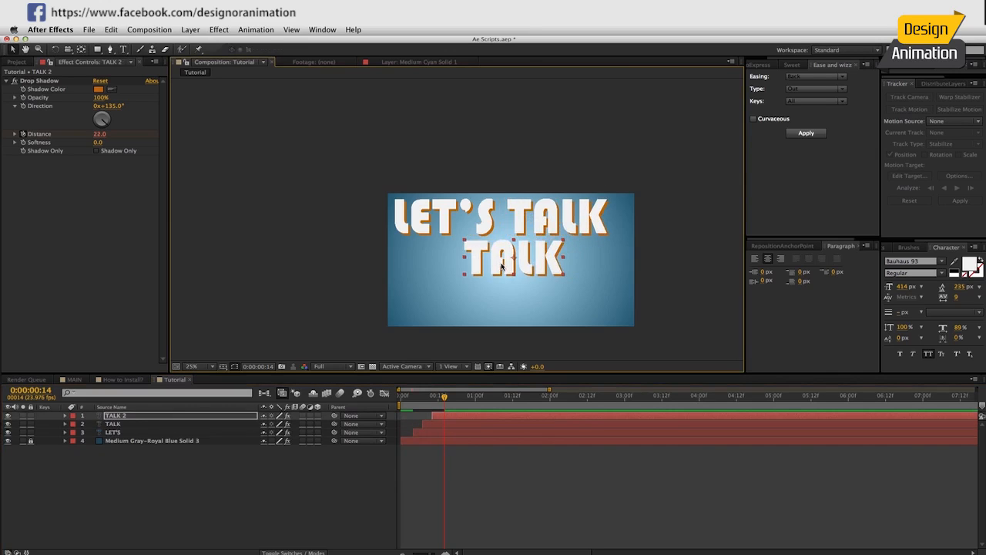
double_click(501, 263)
Retype the second-line word as ABOUT and align it left under LET'S TALK.
type("ABOUT")
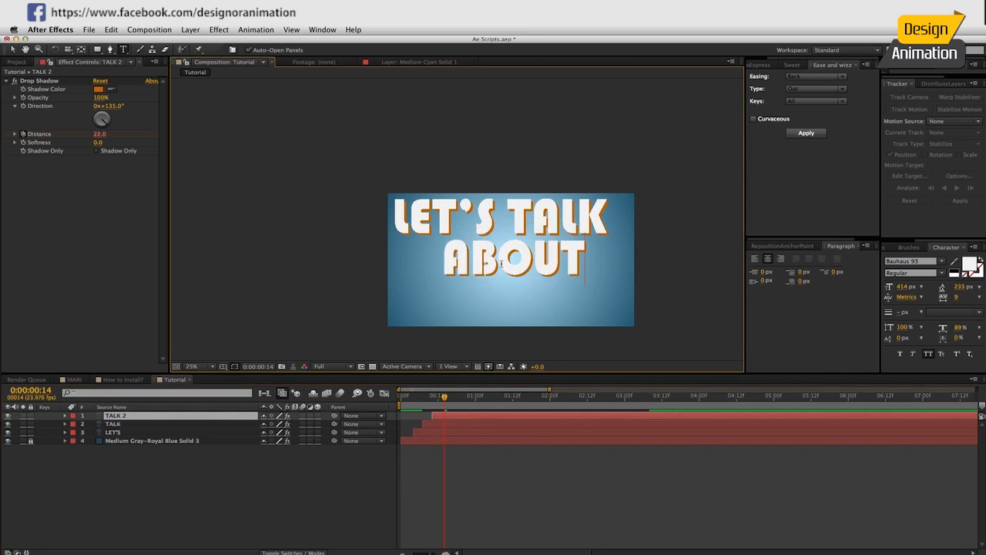
left_click(304, 480)
key("v")
left_click_drag(487, 268, 441, 307)
Duplicate ABOUT into a SCRIPTS third line shifted right, starting slightly later.
key("ctrl+d")
double_click(440, 307)
type("SC")
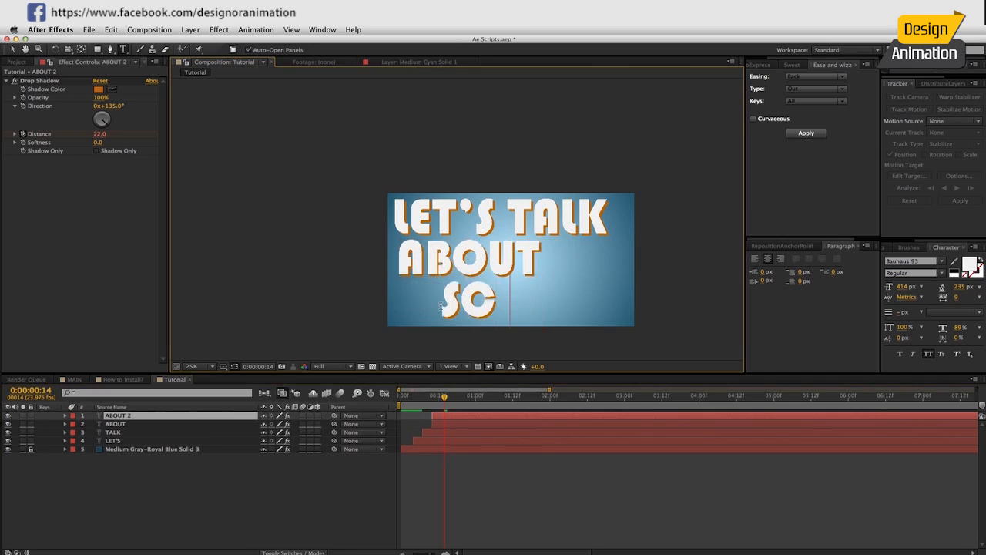
type("RIPTS")
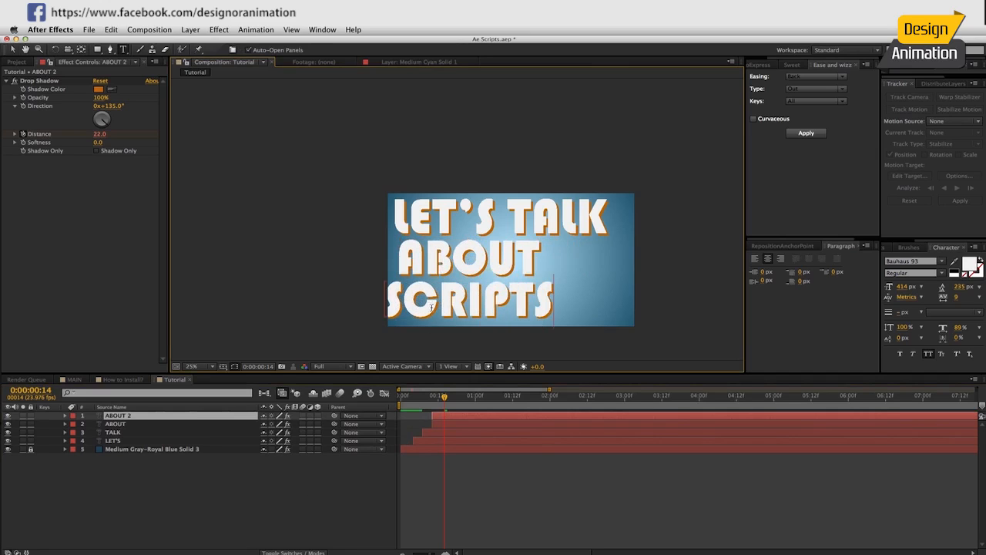
left_click(293, 519)
key("v")
left_click_drag(463, 311, 530, 313)
left_click_drag(449, 416, 459, 416)
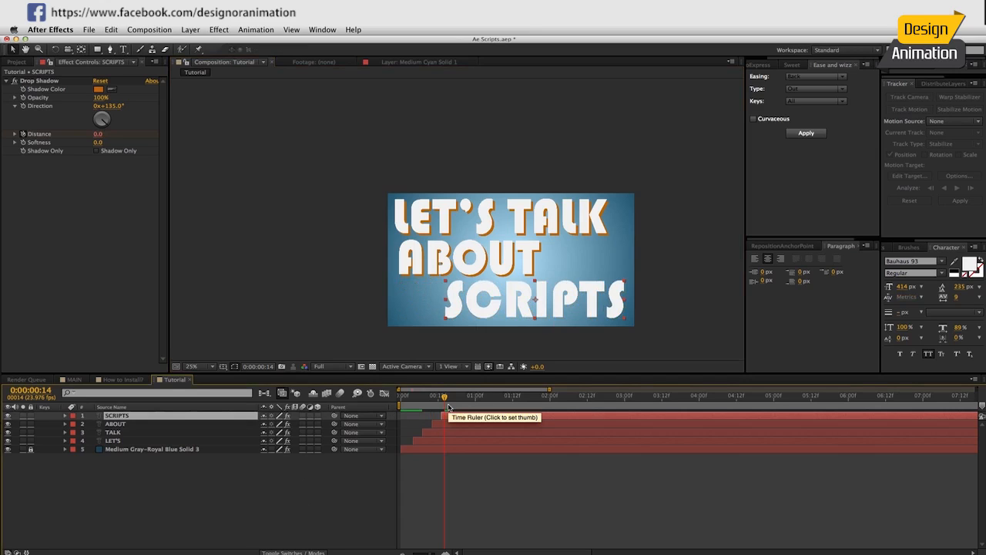
left_click(337, 488)
Preview the title animation and scrub to where the full title shows.
key("KP_0")
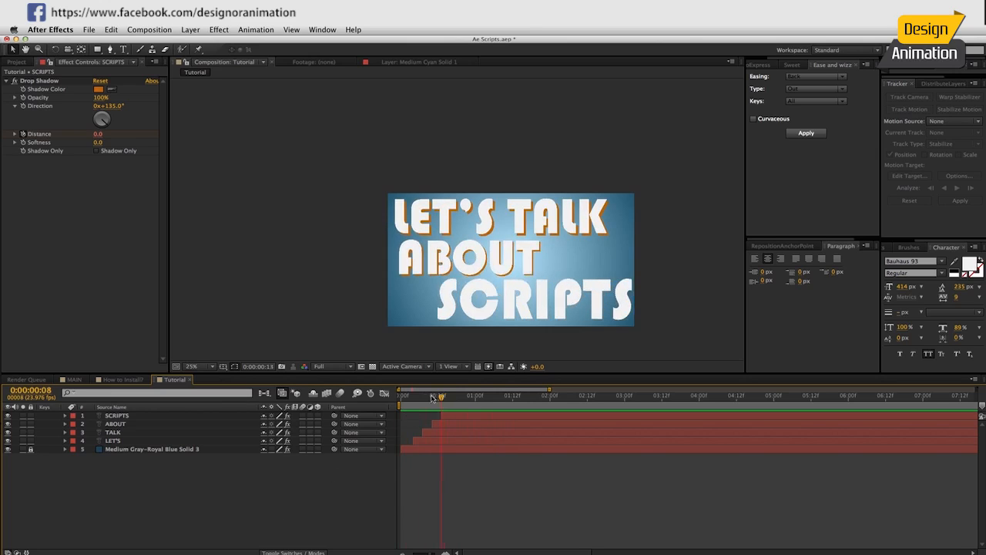
key("Home")
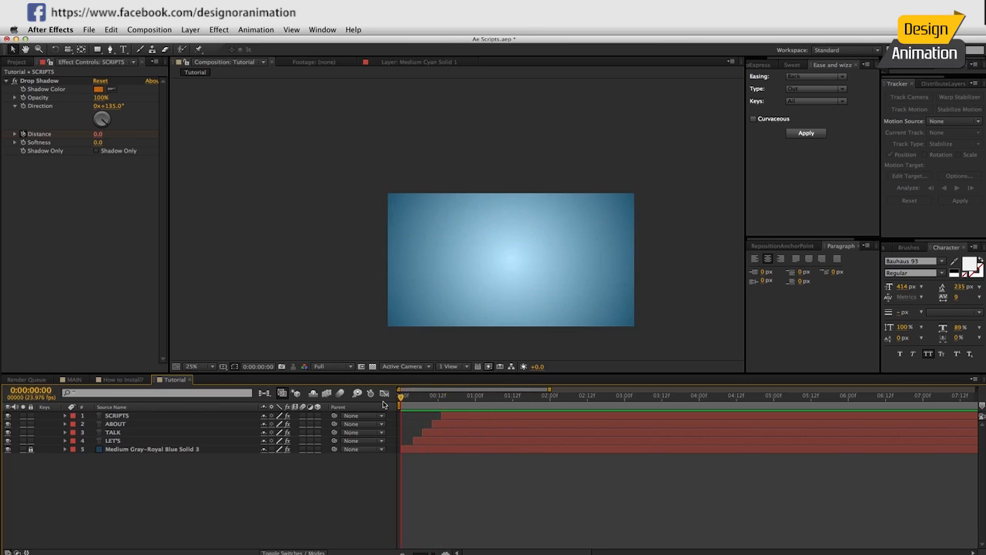
key("KP_0")
left_click_drag(402, 395, 463, 396)
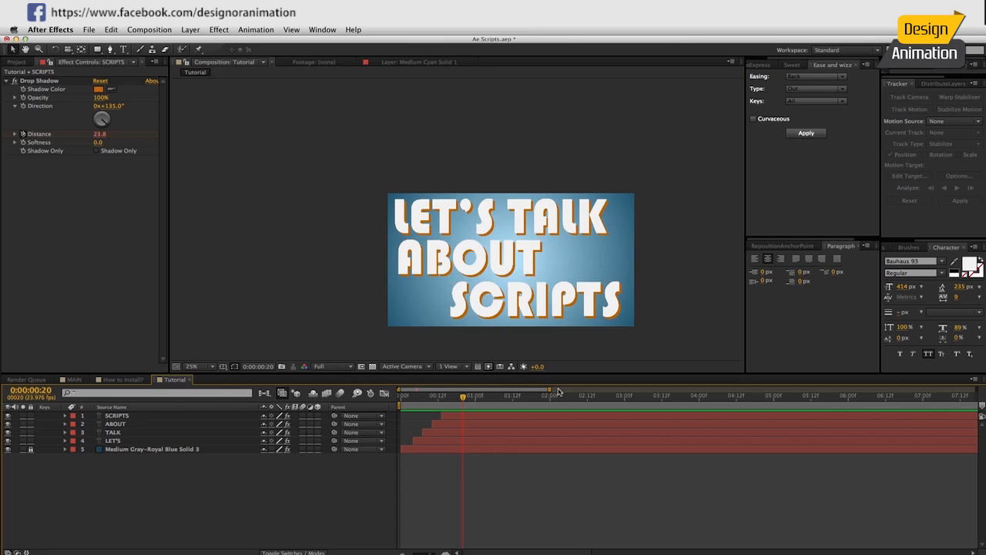
Show the Sweet panel enlarged so Make it sweet is visible, with its category list open.
left_click(789, 65)
left_click_drag(846, 189, 847, 145)
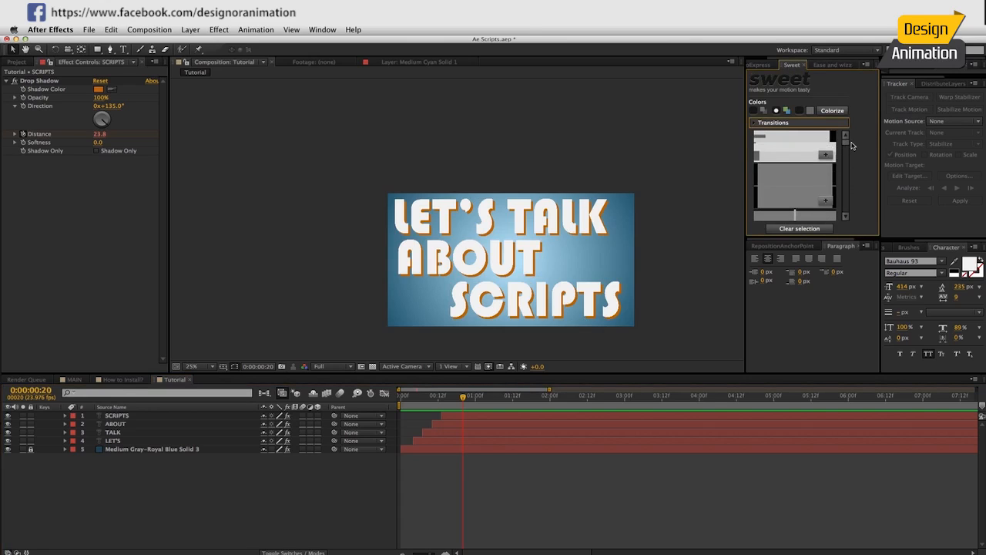
scroll(851, 149, "down", 3)
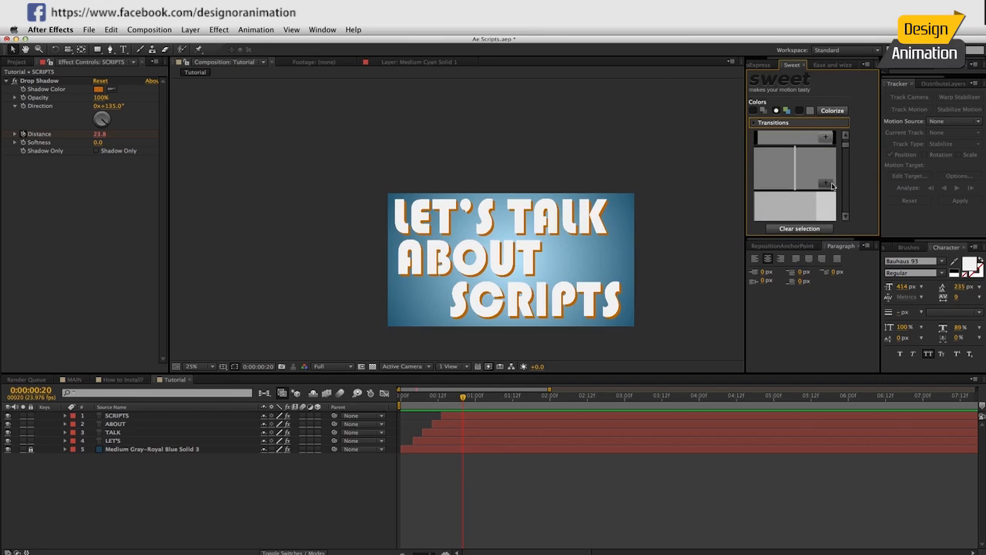
left_click(777, 124)
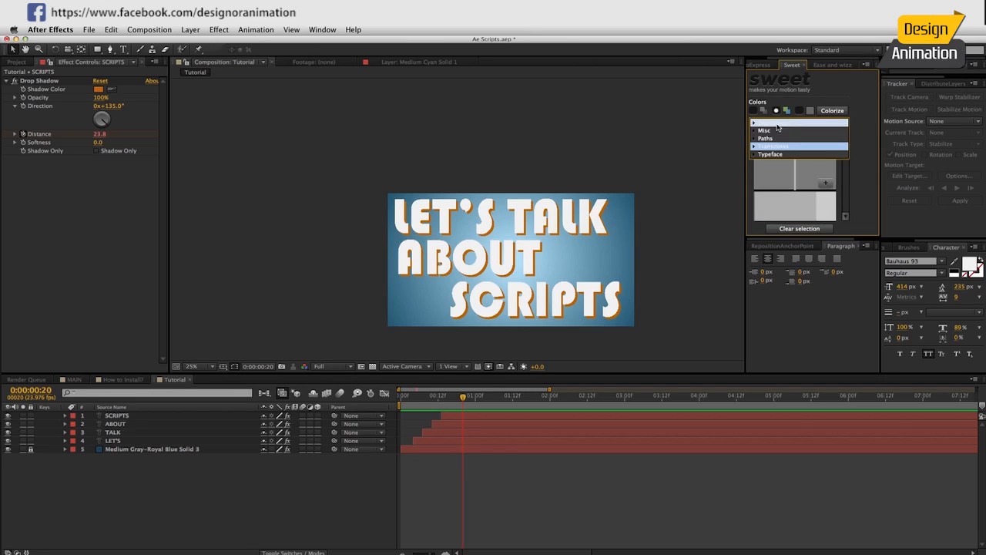
left_click(778, 126)
left_click_drag(783, 241, 786, 285)
left_click(774, 122)
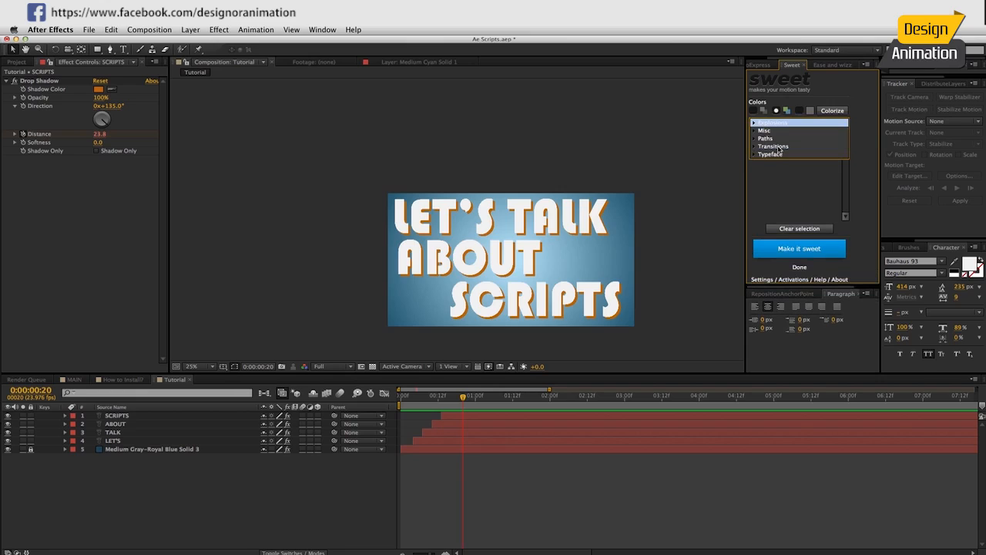
left_click(778, 126)
left_click(775, 125)
left_click(772, 126)
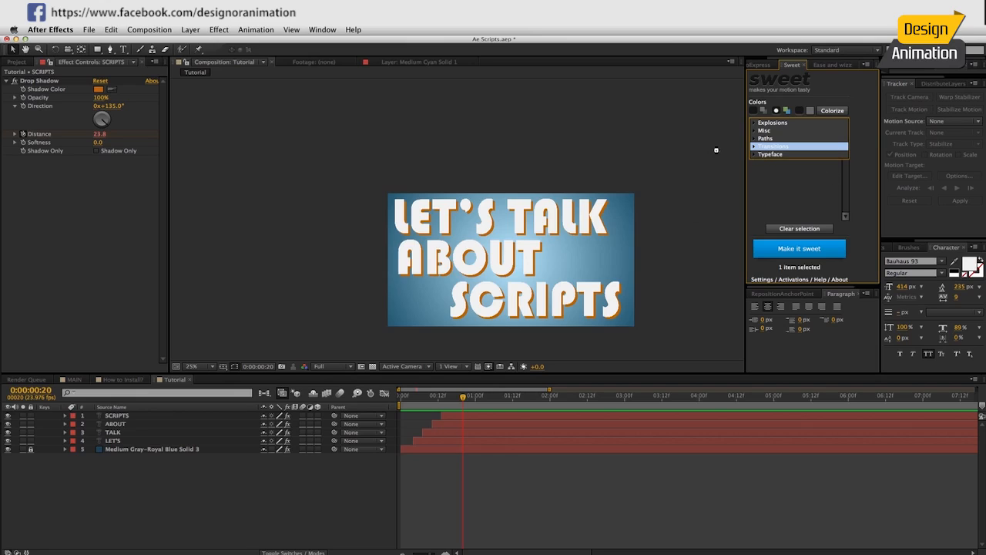
Pick the Transitions Vol.1 03 preset in Sweet and add it with Make it sweet.
left_click(774, 147)
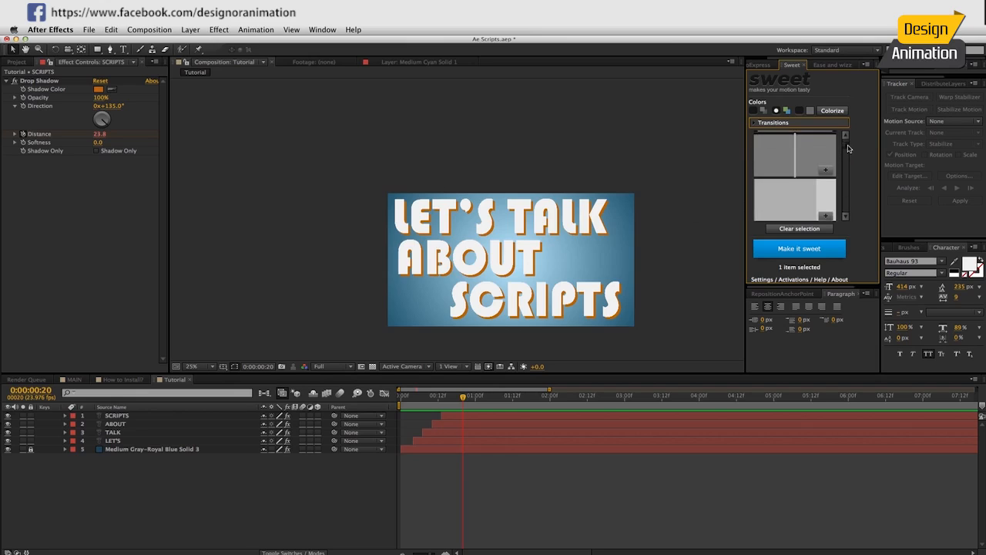
left_click(813, 154)
left_click_drag(845, 145, 846, 216)
left_click(769, 124)
left_click(771, 123)
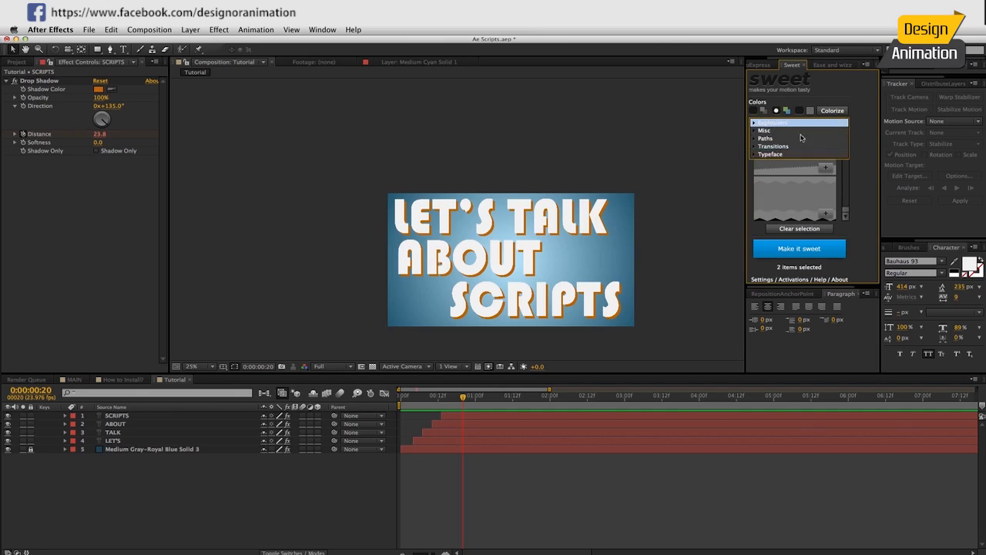
left_click(806, 250)
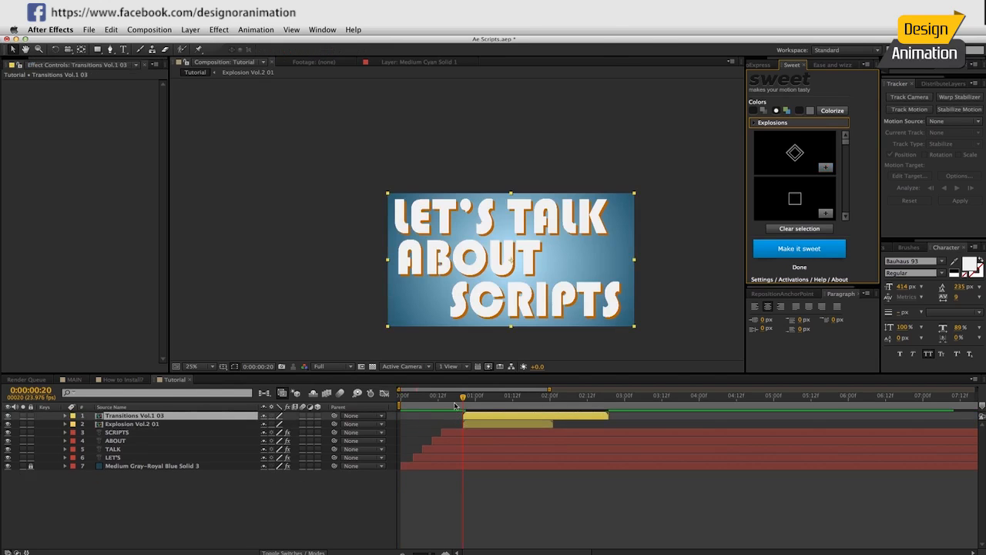
Delete the extra Explosion Vol.2 01 layer and scrub through the transition.
left_click(471, 424)
key("Delete")
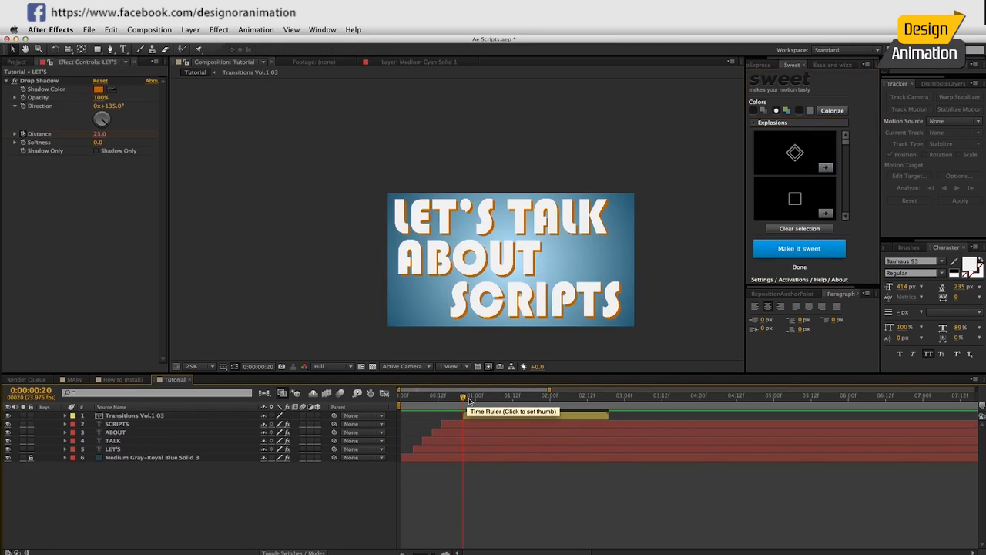
left_click(606, 398)
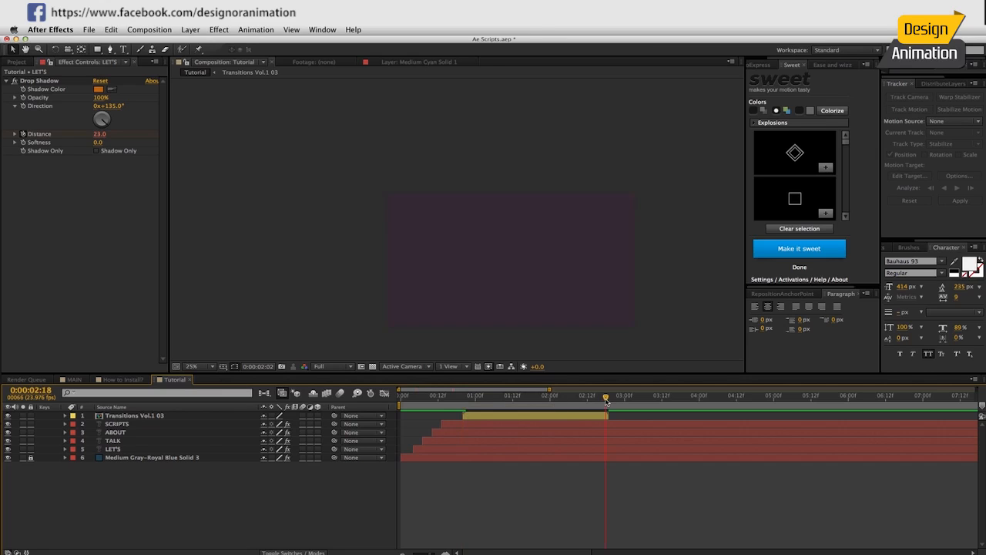
left_click_drag(606, 398, 463, 411)
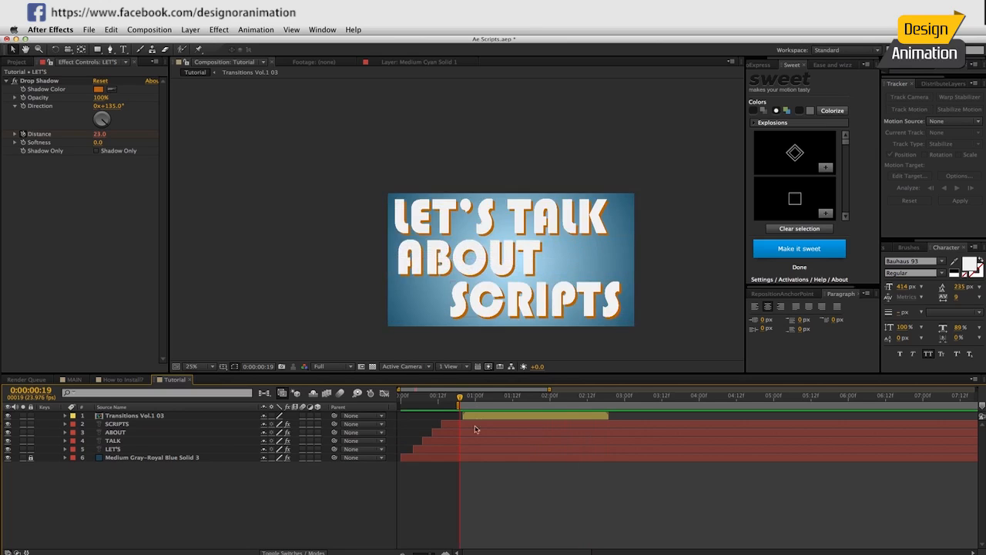
left_click_drag(543, 398, 563, 398)
In the Transitions Vol.1 03 precomp, delete the first shape layer's final Scale keyframe.
double_click(545, 416)
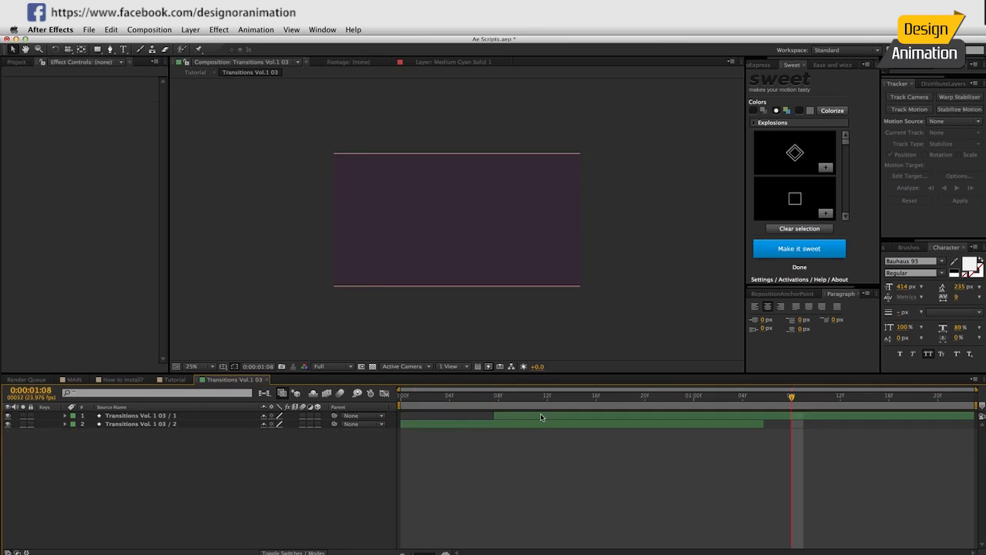
left_click(679, 416)
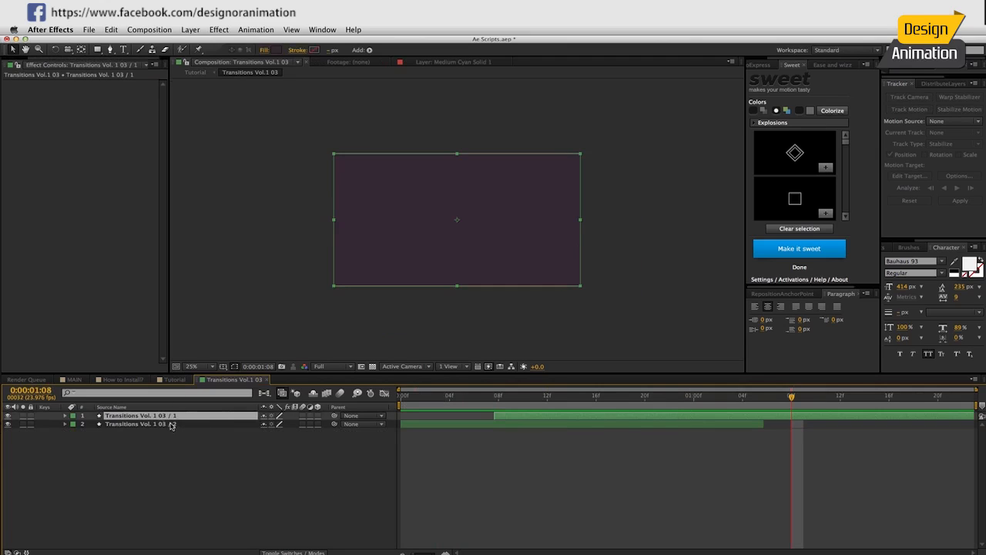
key("u")
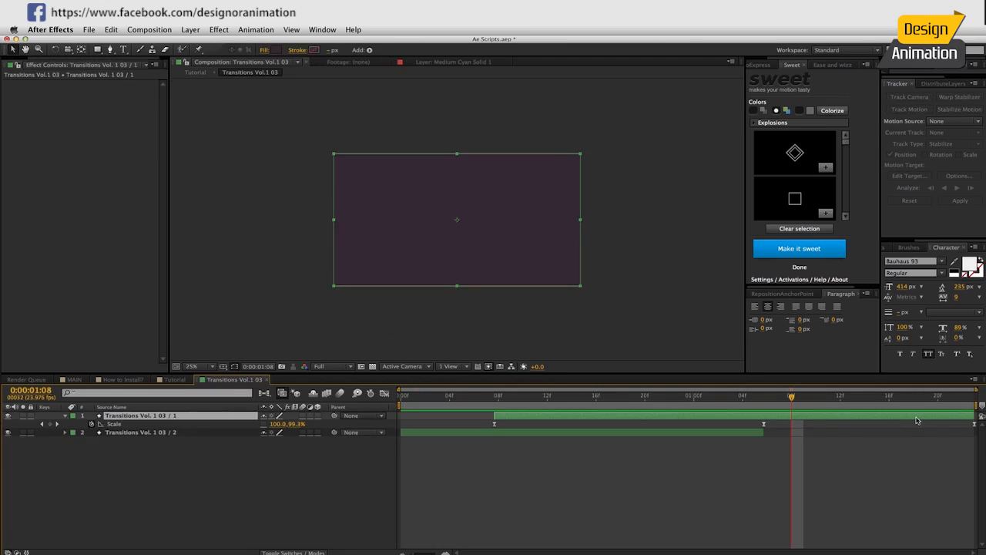
left_click(974, 425)
key("Delete")
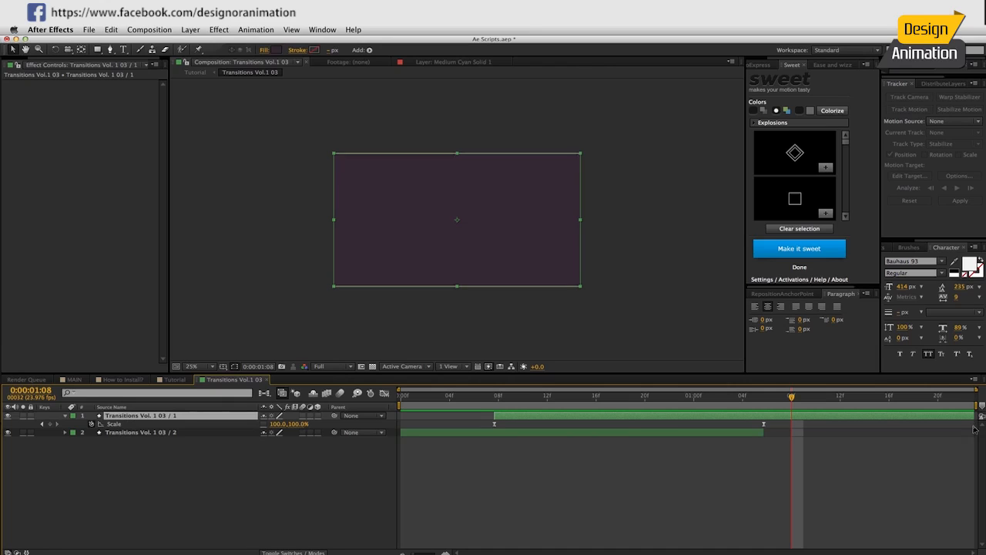
Check MAIN's orange-red frame, then go to frame 8 and edit the second shape layer's fill.
left_click(455, 398)
left_click(74, 379)
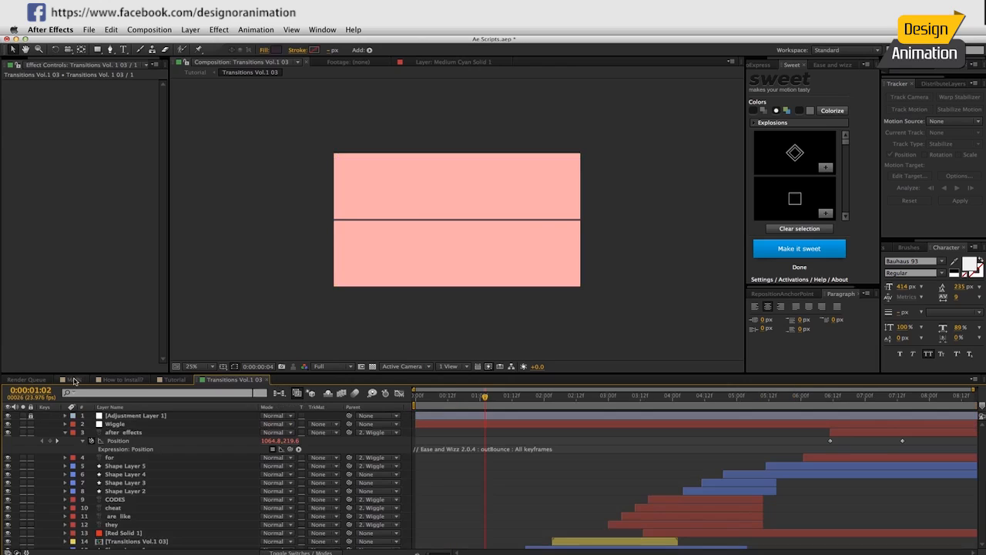
left_click_drag(528, 401, 603, 411)
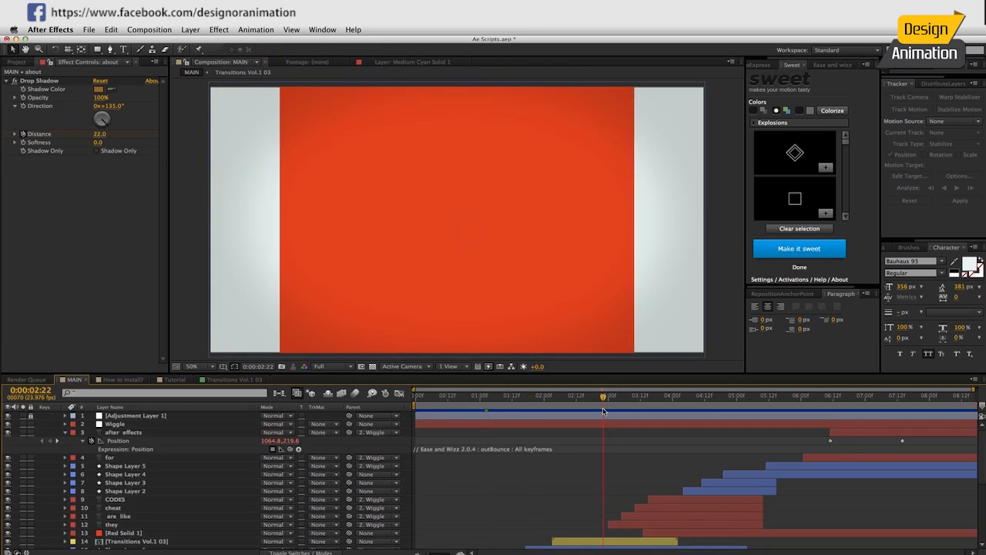
left_click(223, 380)
left_click(443, 435)
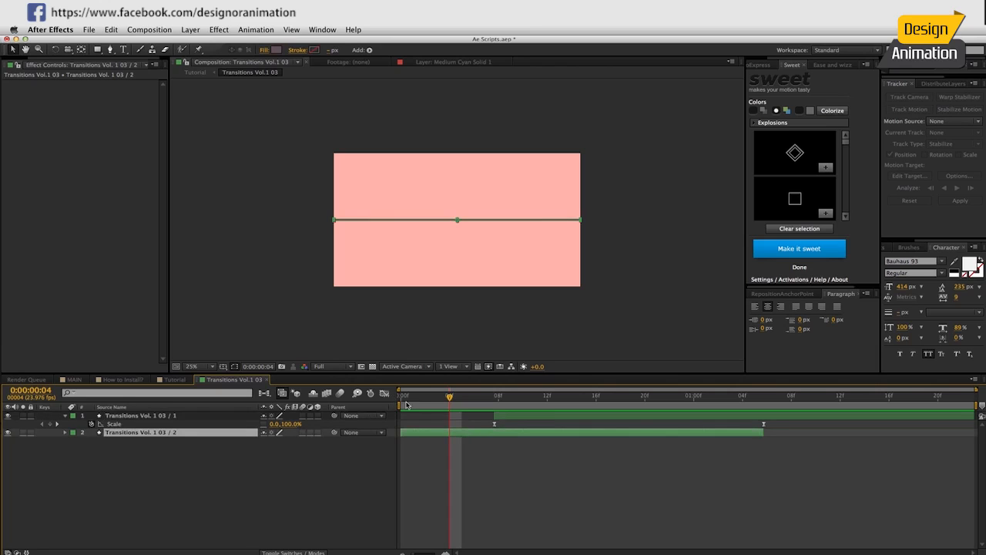
left_click_drag(457, 396, 499, 396)
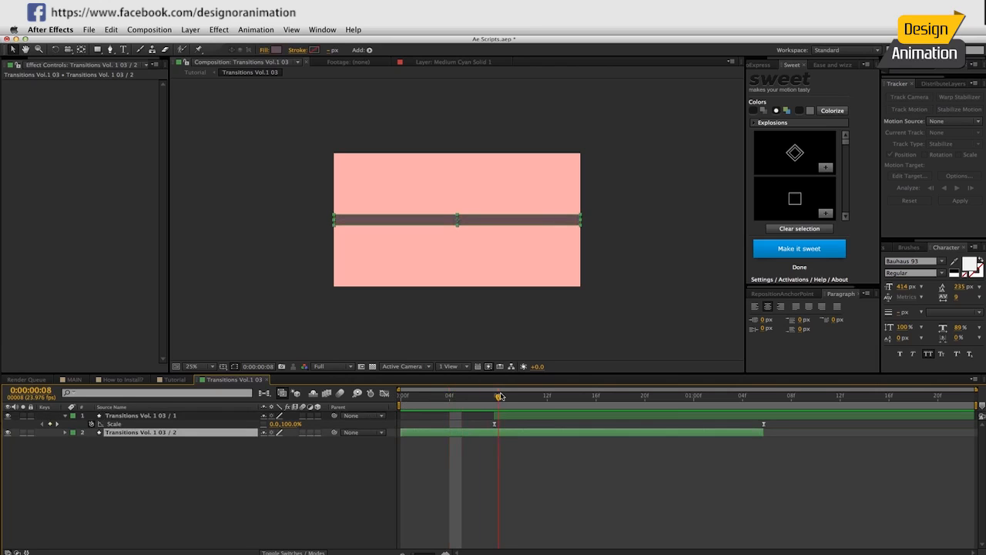
left_click(276, 49)
Set the thin bar's fill to light grey B5B5B5.
left_click_drag(191, 270, 140, 247)
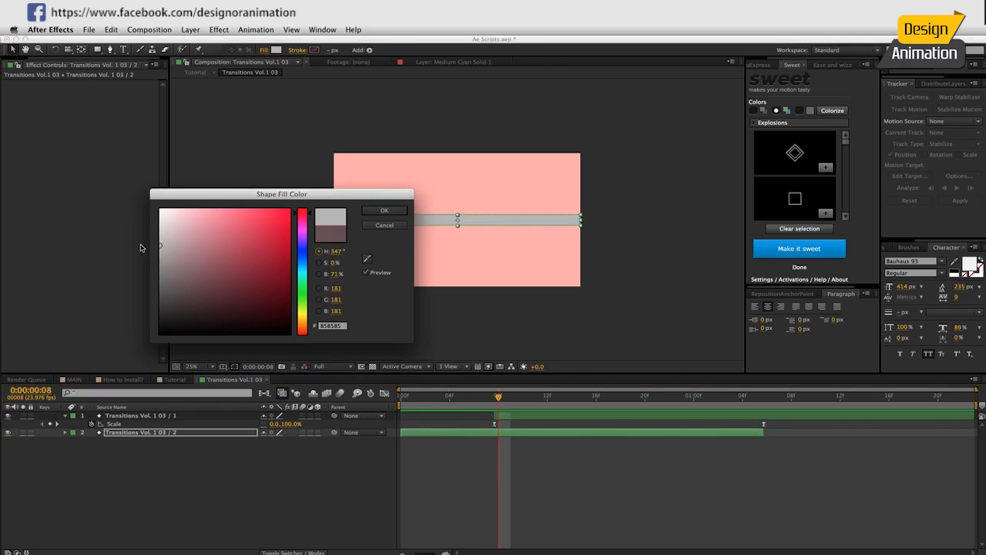
left_click(382, 209)
left_click_drag(528, 394, 669, 402)
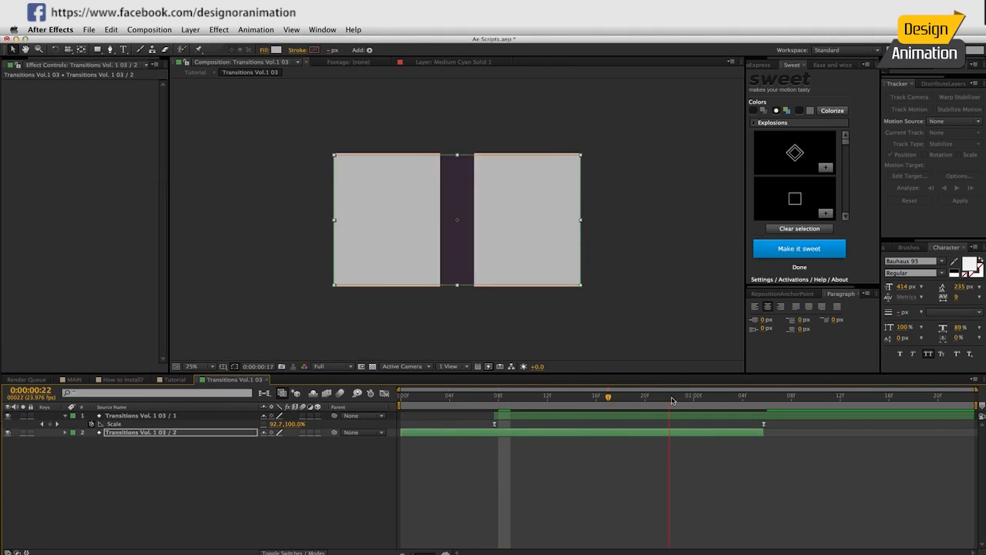
Fill the large panel layer orange-red and view the wipe in the Tutorial composition.
left_click(683, 418)
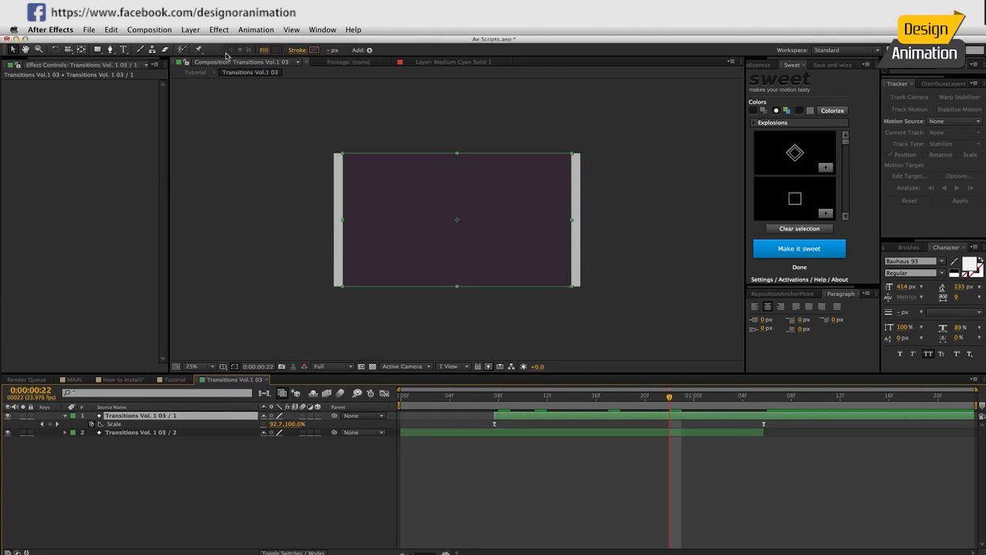
left_click(276, 49)
left_click(301, 330)
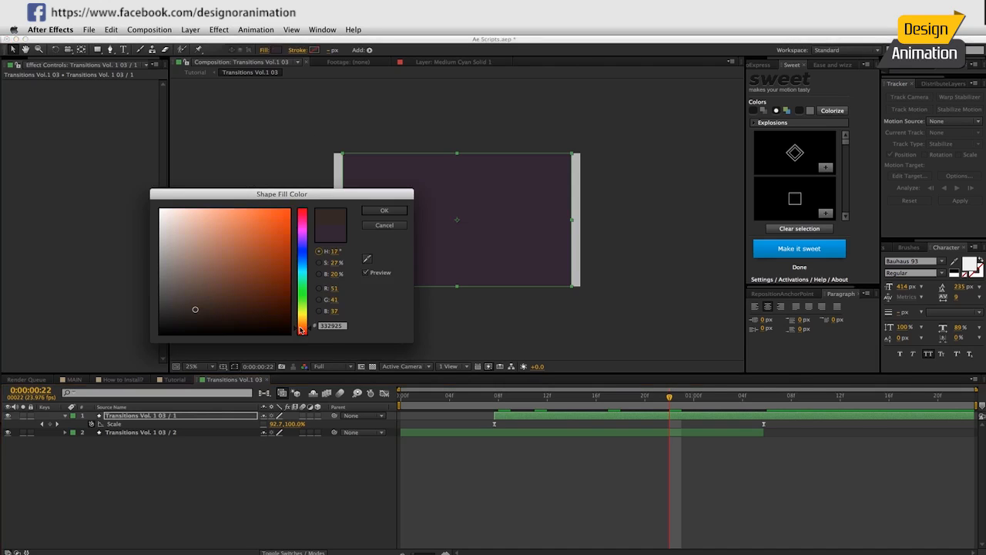
left_click(302, 334)
left_click(278, 279)
left_click(283, 247)
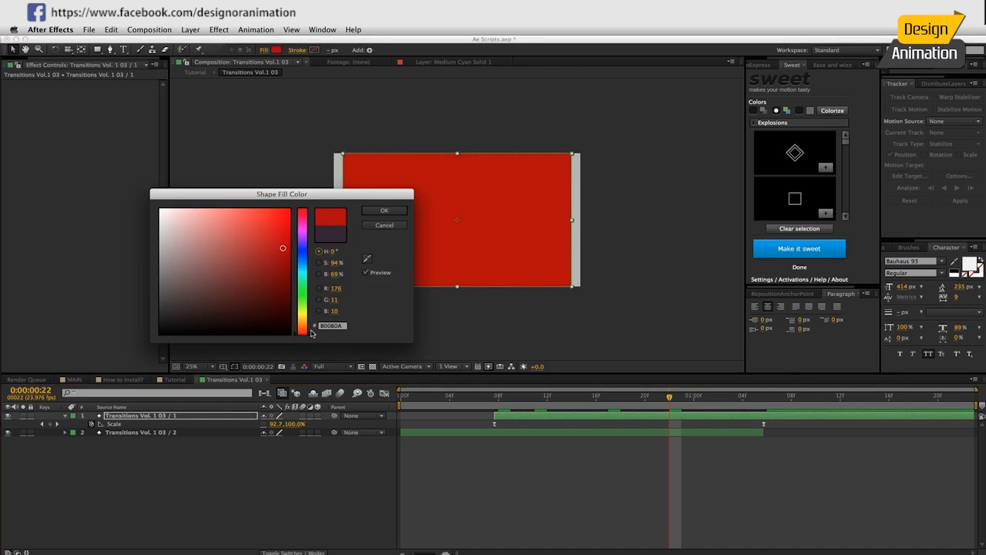
left_click(311, 331)
left_click(385, 210)
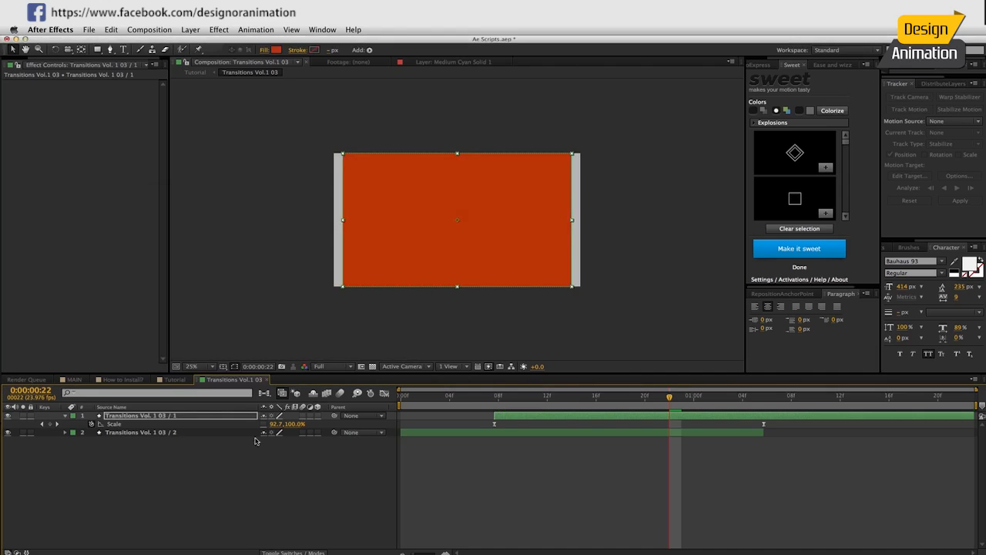
left_click(162, 382)
left_click_drag(531, 398, 591, 402)
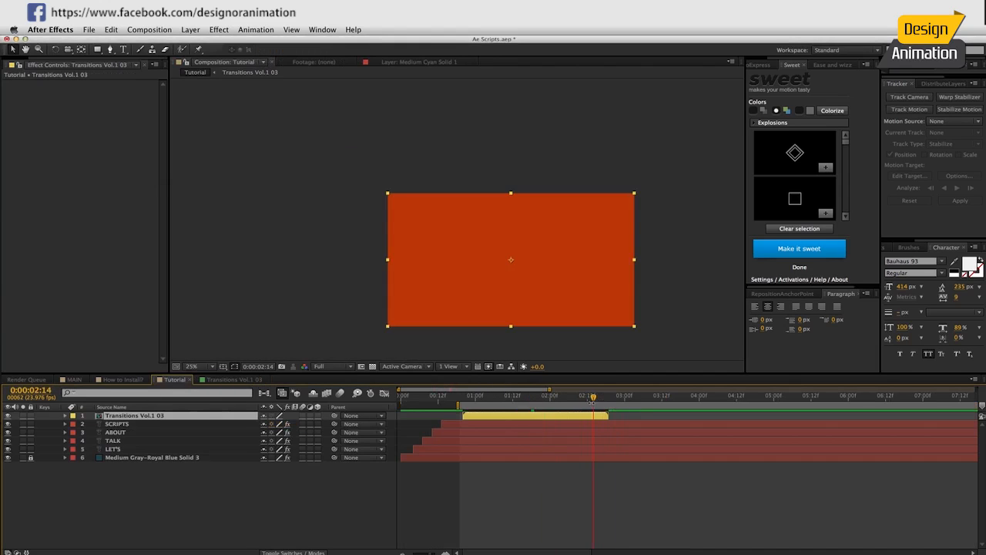
Set the Transitions Vol.1 03 duration to 0:00:20:23, check its end, and return to Tutorial.
left_click(243, 379)
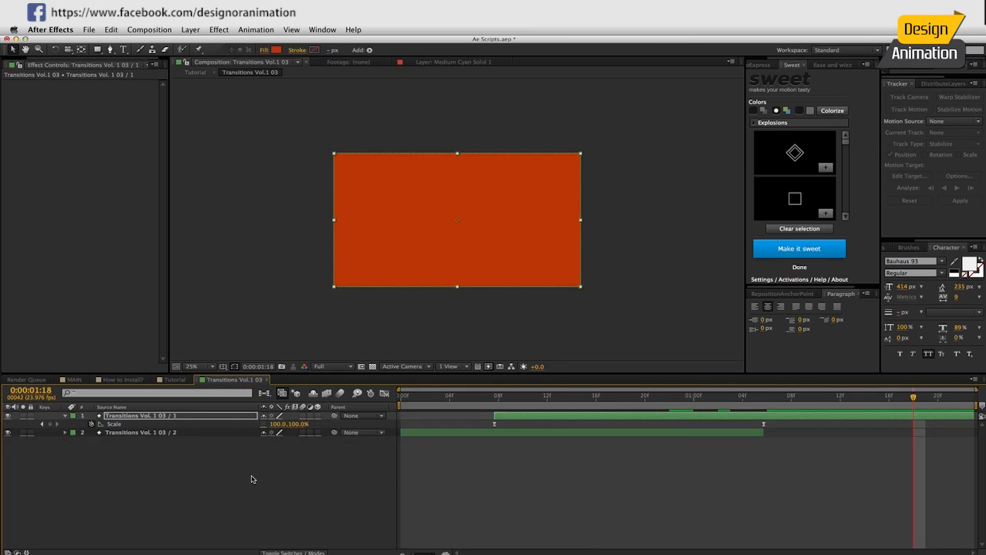
key("super+k")
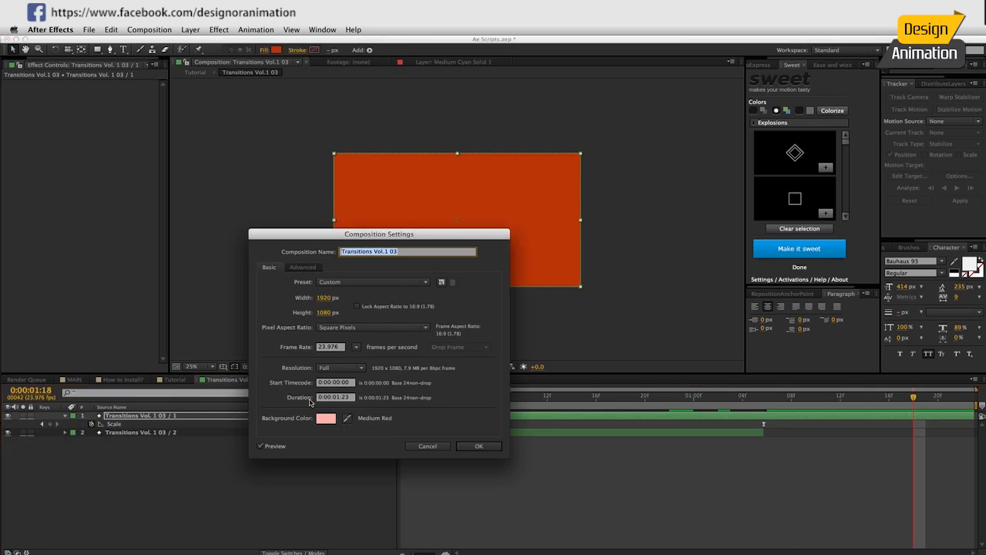
left_click(335, 398)
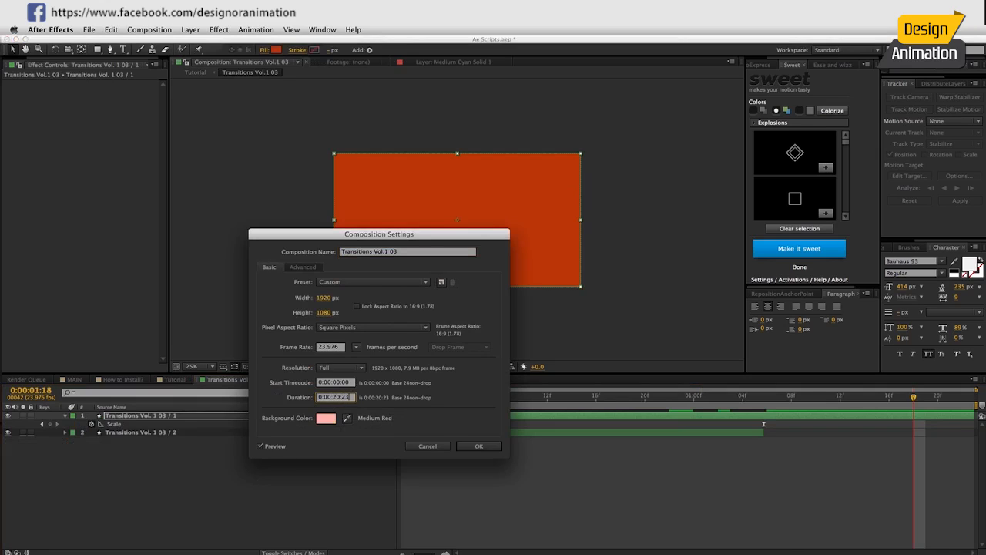
key("Return")
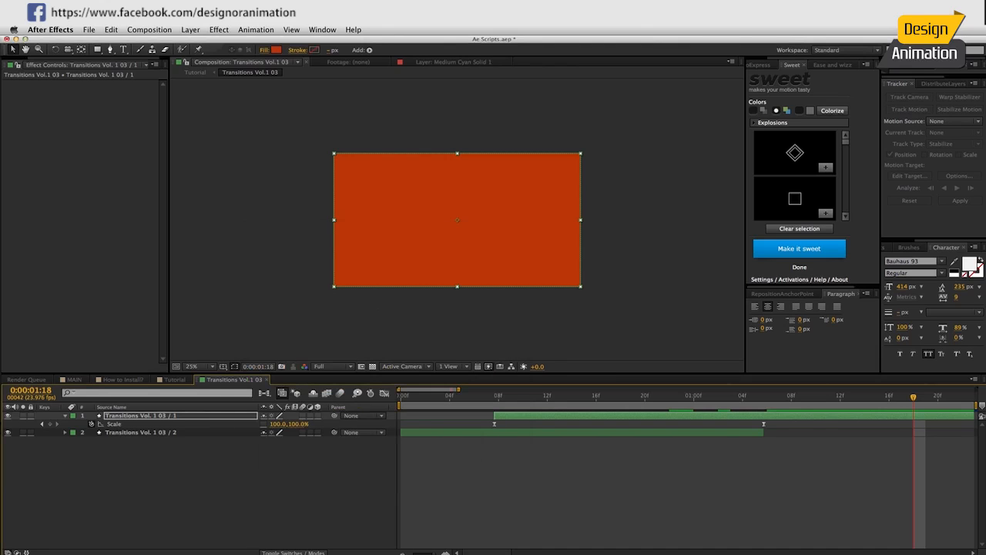
key("End")
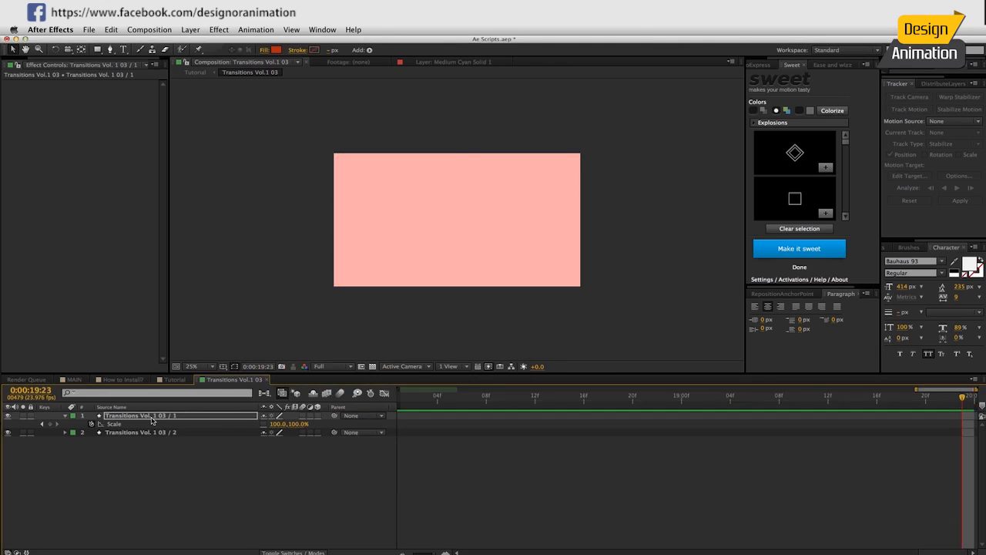
left_click(153, 417)
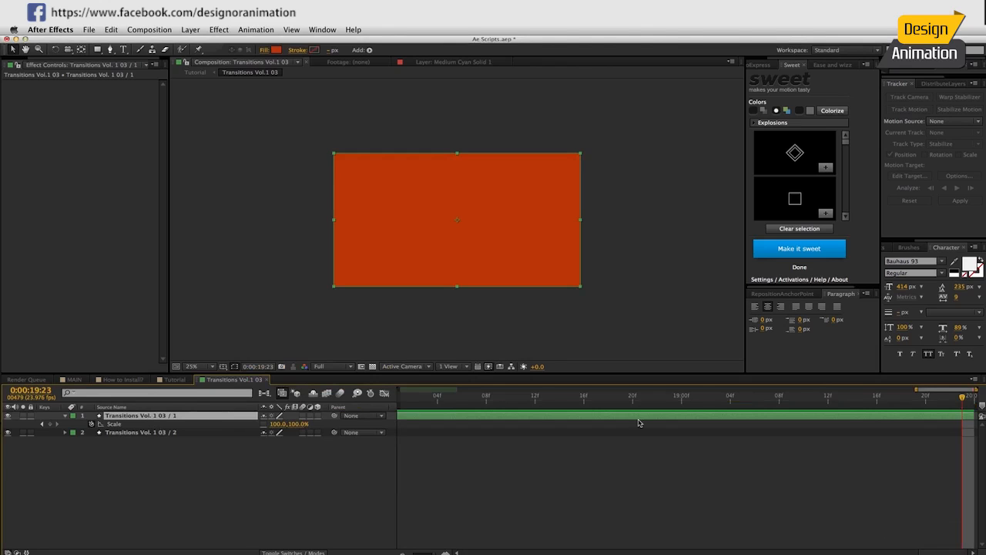
left_click(173, 379)
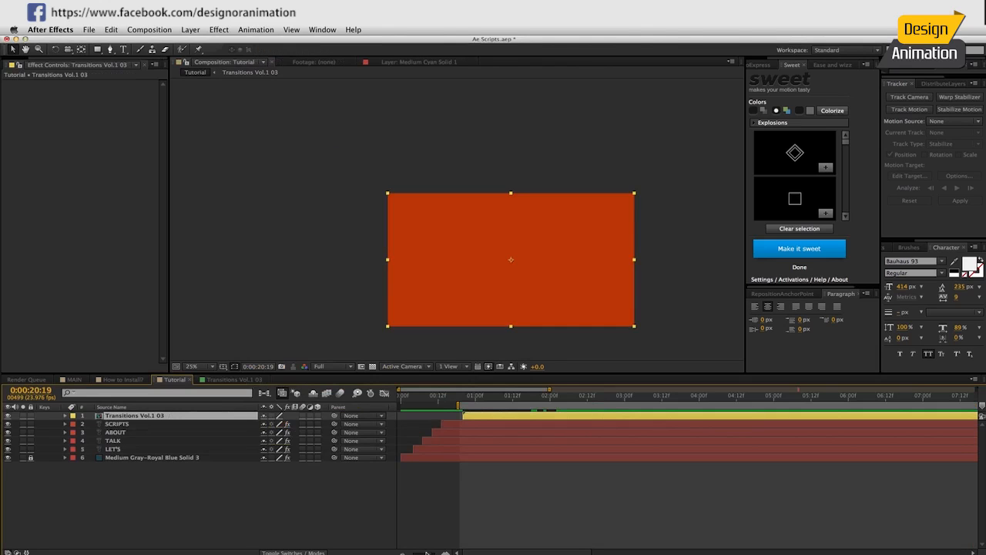
Zoom the Tutorial timeline out to the full 30 seconds and go back to about two seconds.
left_click(422, 552)
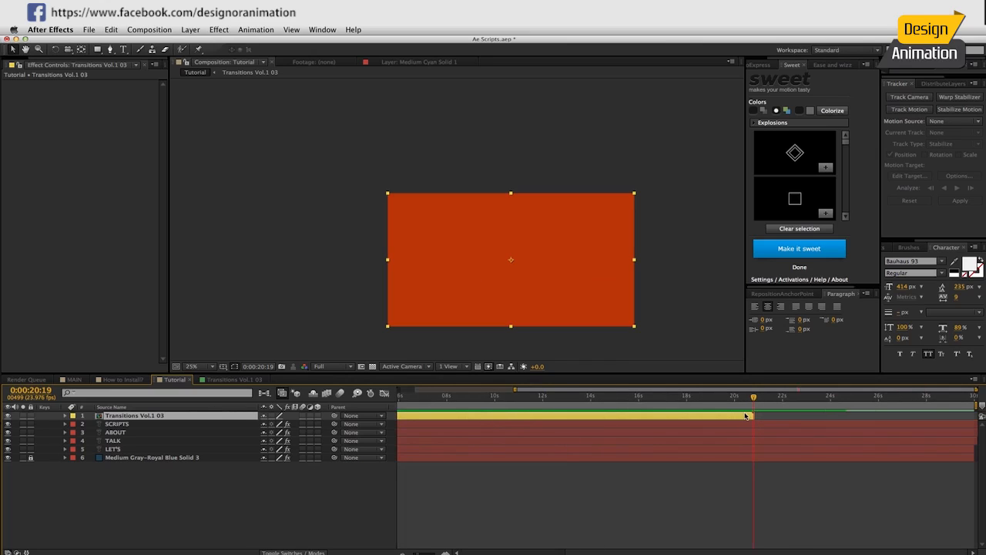
left_click(420, 396)
left_click(416, 552)
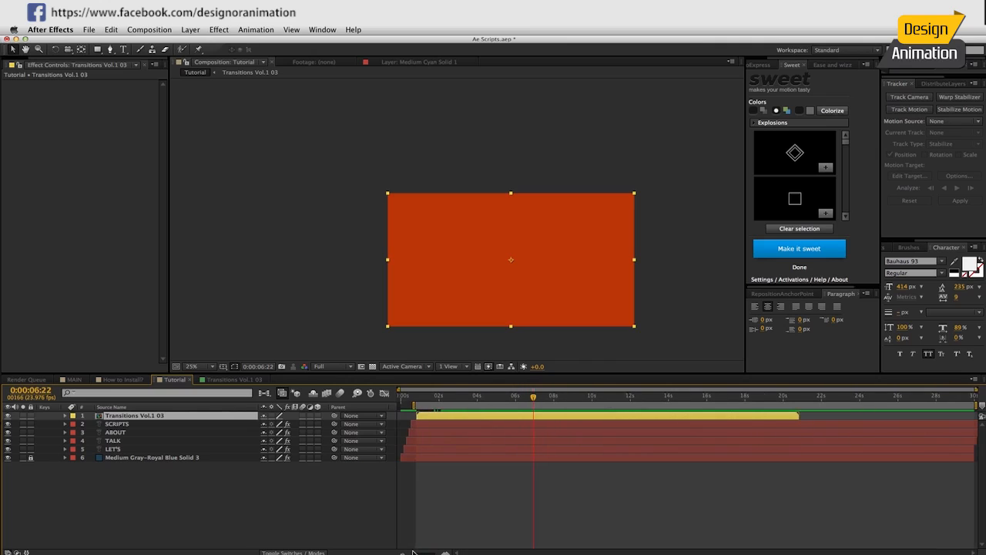
left_click_drag(474, 398, 444, 400)
left_click(218, 485)
Preview MAIN's THEY ARE CHEAT LIKE CODES text, close Transitions Vol.1 03, and scrub Tutorial's wipe.
left_click(75, 380)
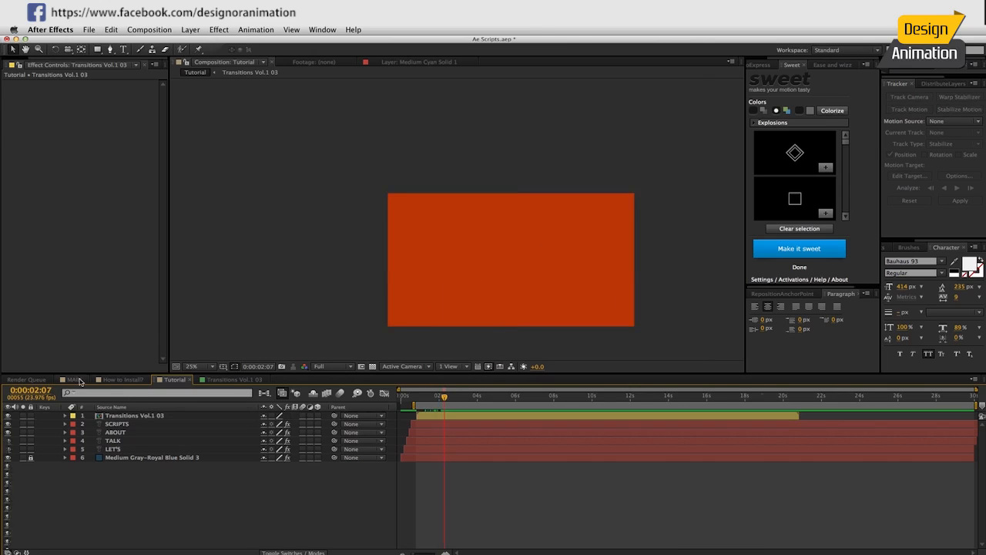
left_click_drag(608, 396, 686, 400)
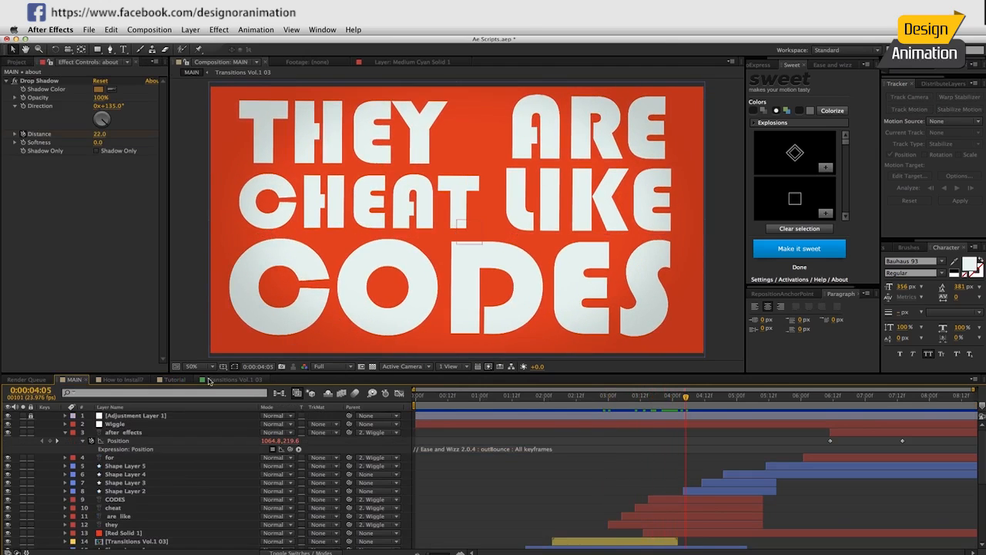
left_click(231, 380)
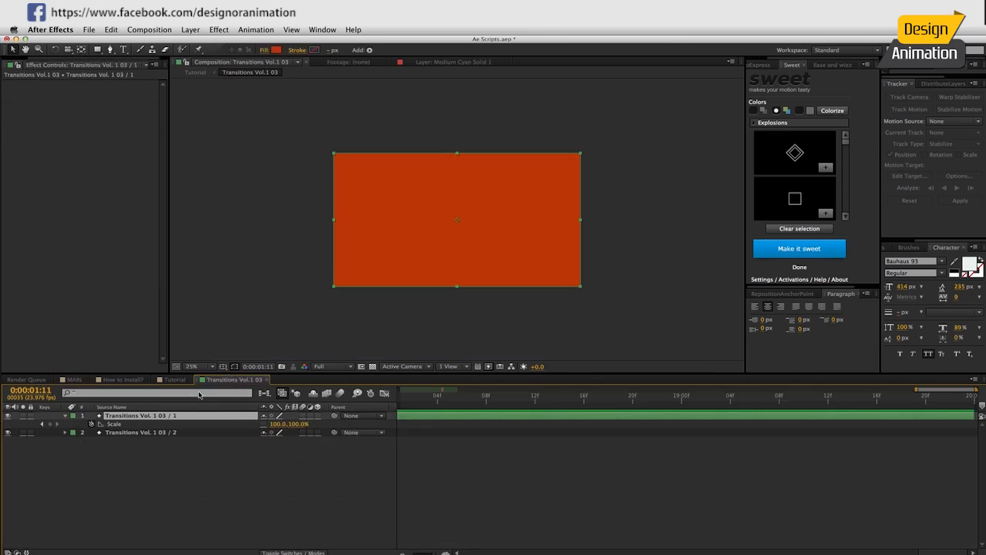
left_click(264, 381)
left_click(431, 423)
left_click_drag(444, 398, 433, 398)
Trim SCRIPTS, ABOUT, TALK and LET'S to end where the orange wipe covers them.
left_click(114, 424)
left_click(115, 449, "shift")
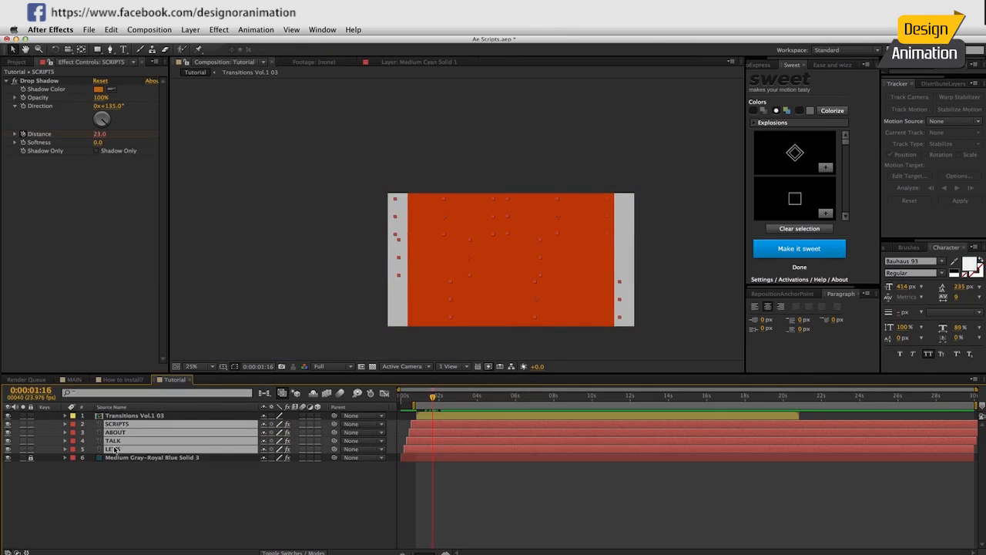
left_click_drag(433, 397, 430, 398)
key("alt+bracketright")
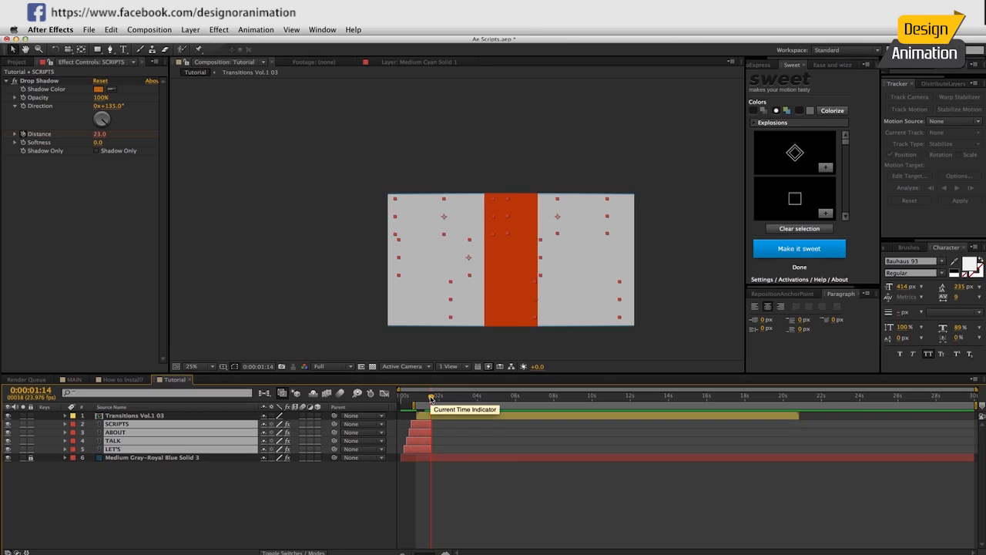
left_click(348, 483)
At the fully orange frame, start a new text layer over the transition.
left_click_drag(434, 395, 444, 396)
left_click(462, 283)
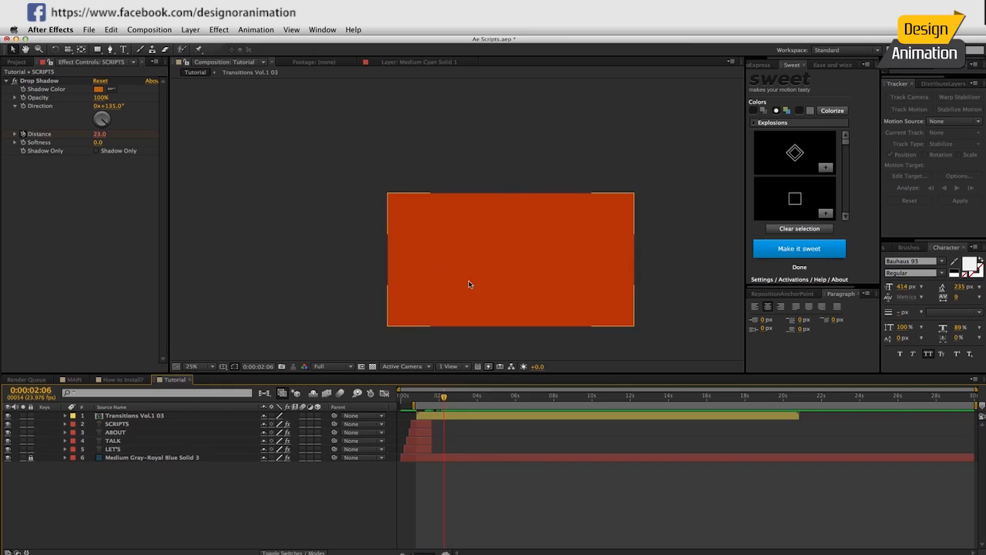
key("ctrl+t")
Type a white THEY text layer onto the orange frame.
left_click(452, 242)
type("They")
key("KP_Enter")
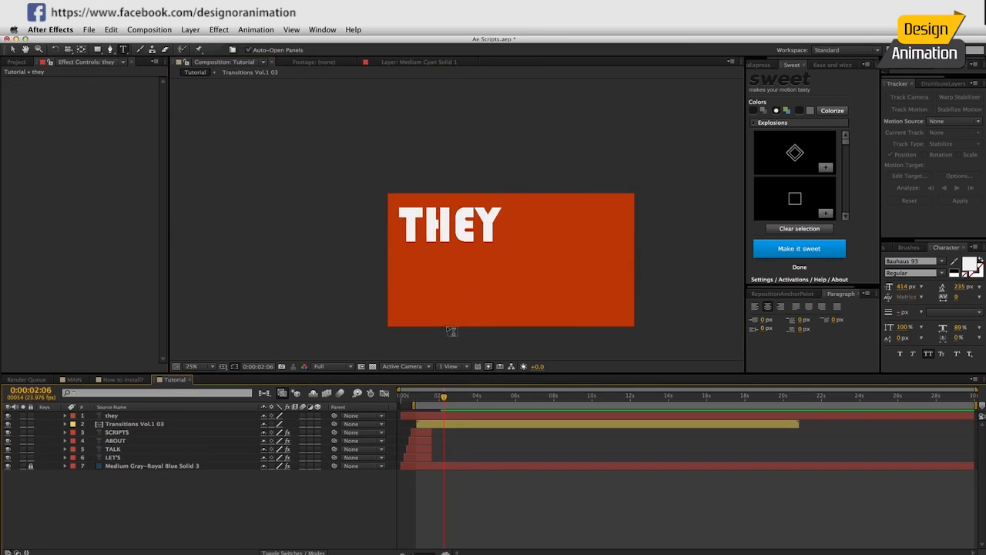
key("v")
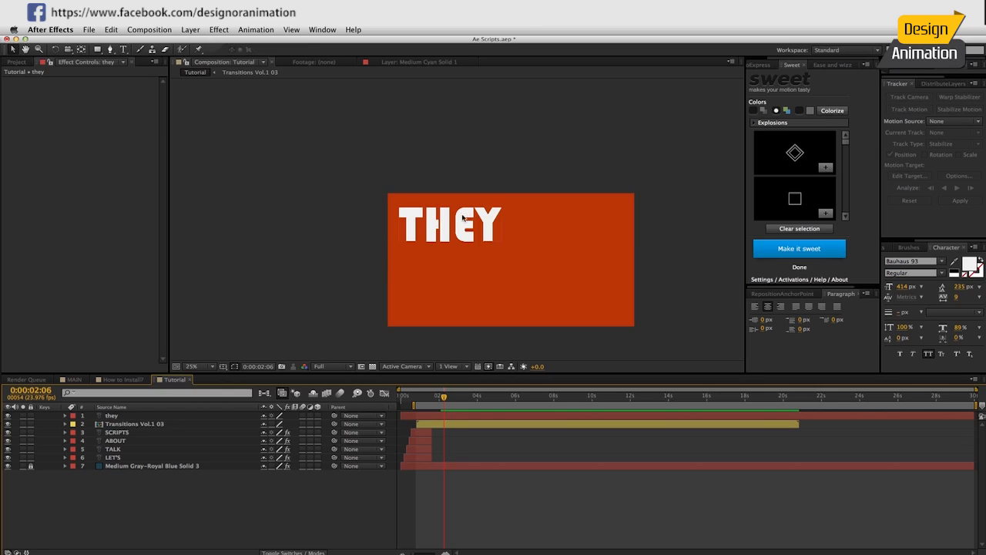
Place a duplicate 'they 2' to the right of THEY and lock Transitions Vol.1 03.
key("ctrl+d")
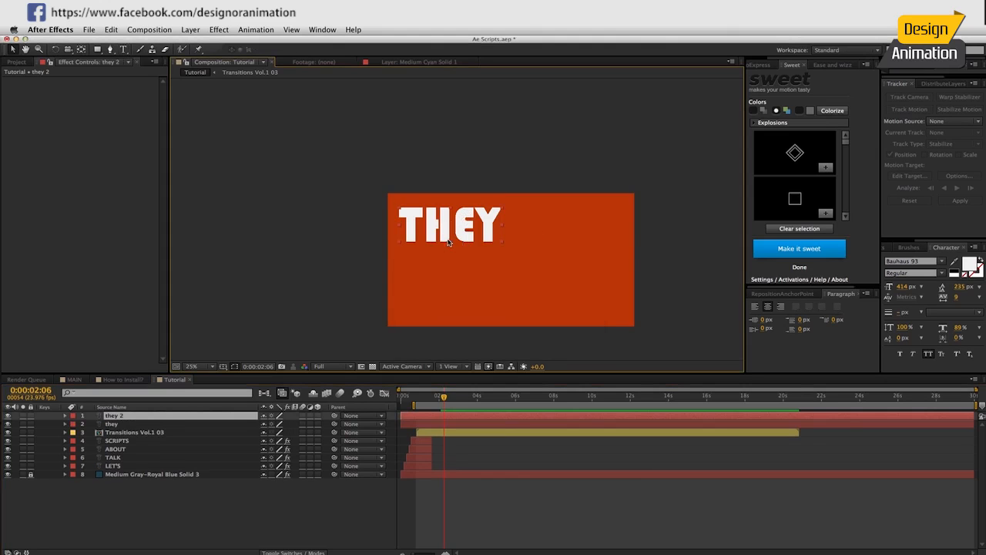
left_click_drag(447, 231, 563, 232)
left_click(563, 233)
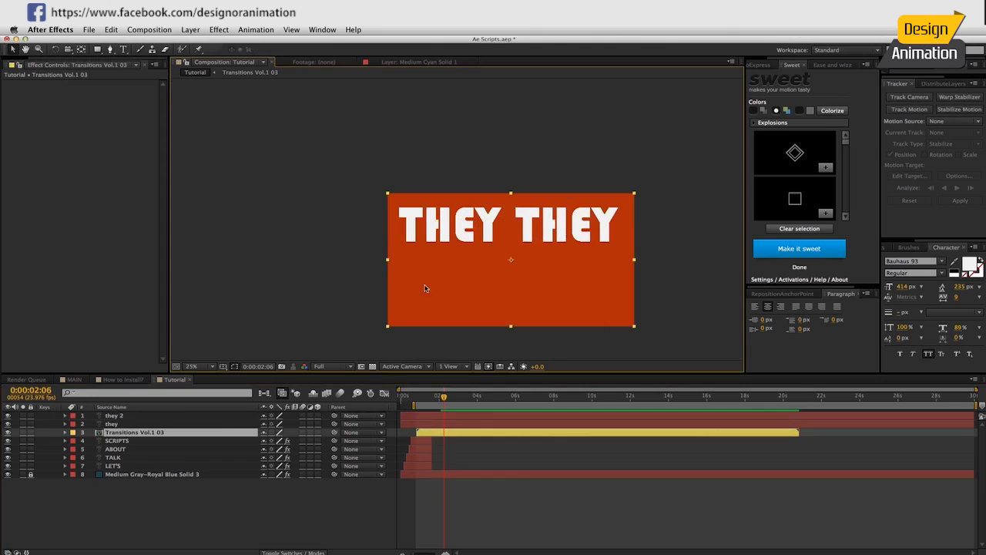
left_click(30, 432)
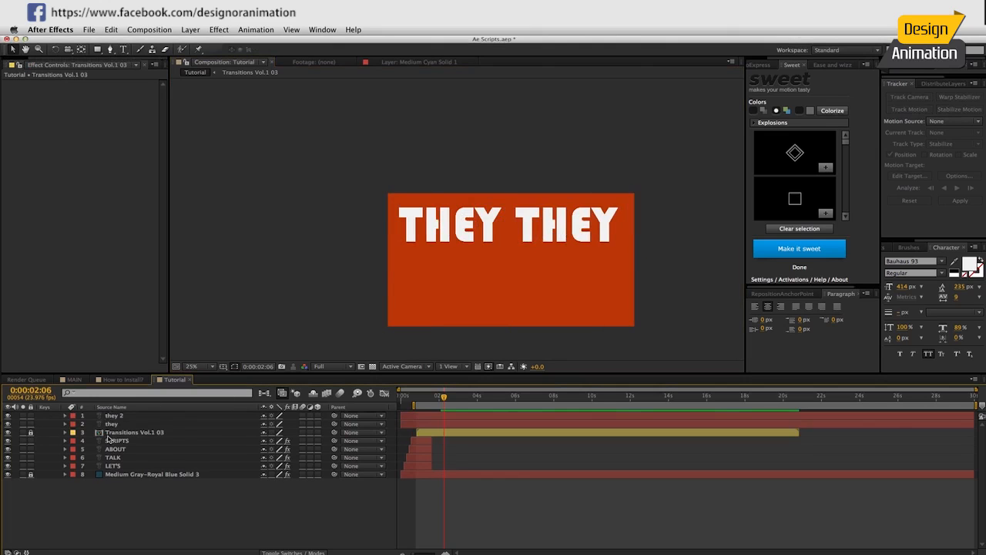